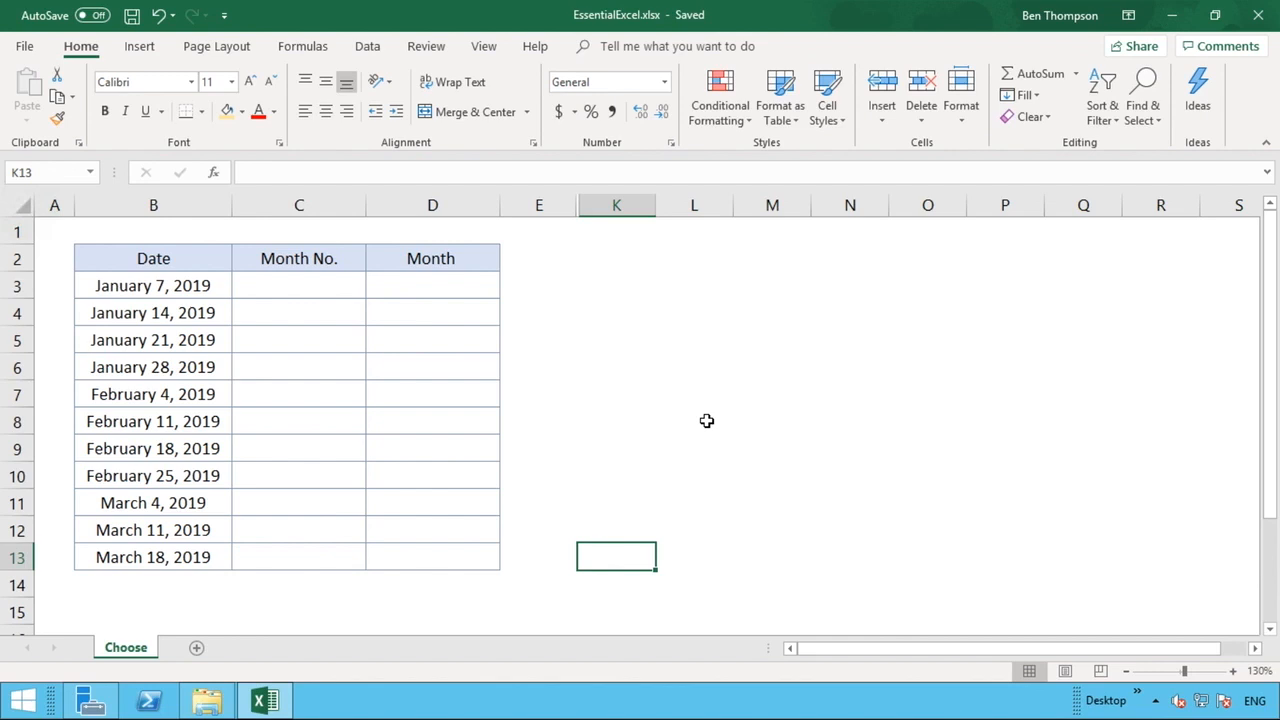
Step: Enter the formula =MONTH(B3) in cell C3 to extract the month number from the first date
left_click(293, 286)
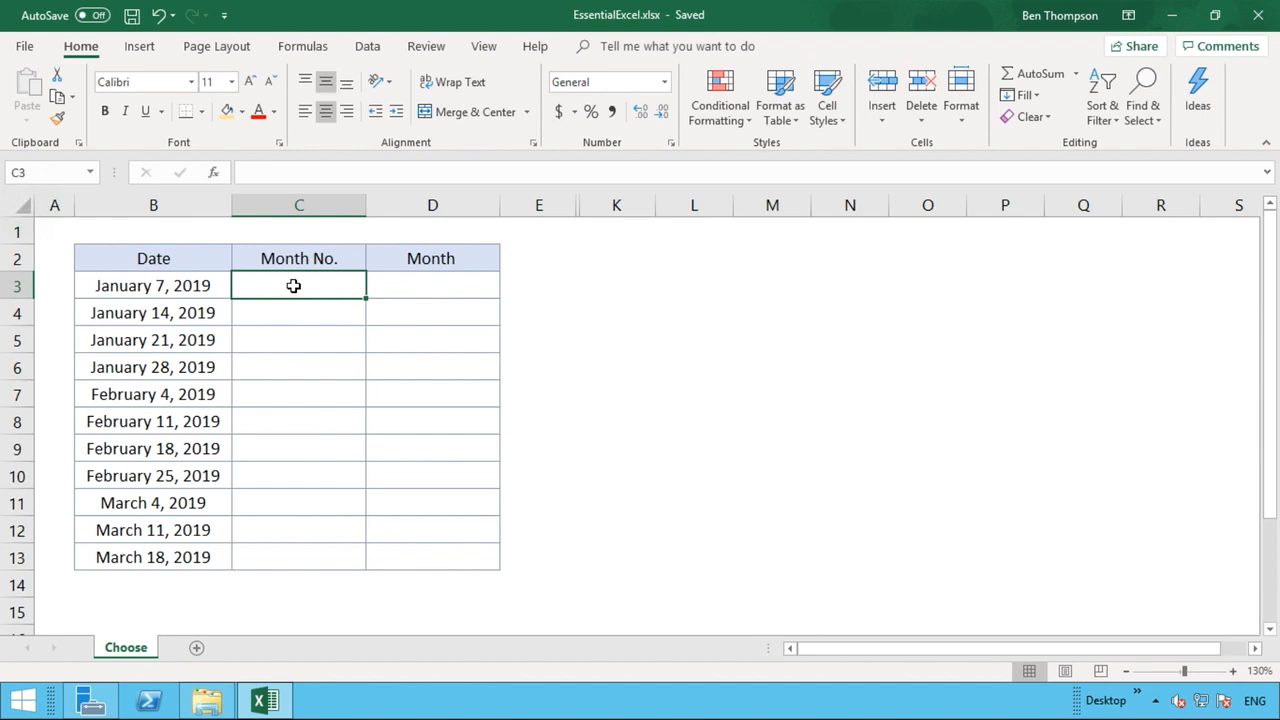
type("=")
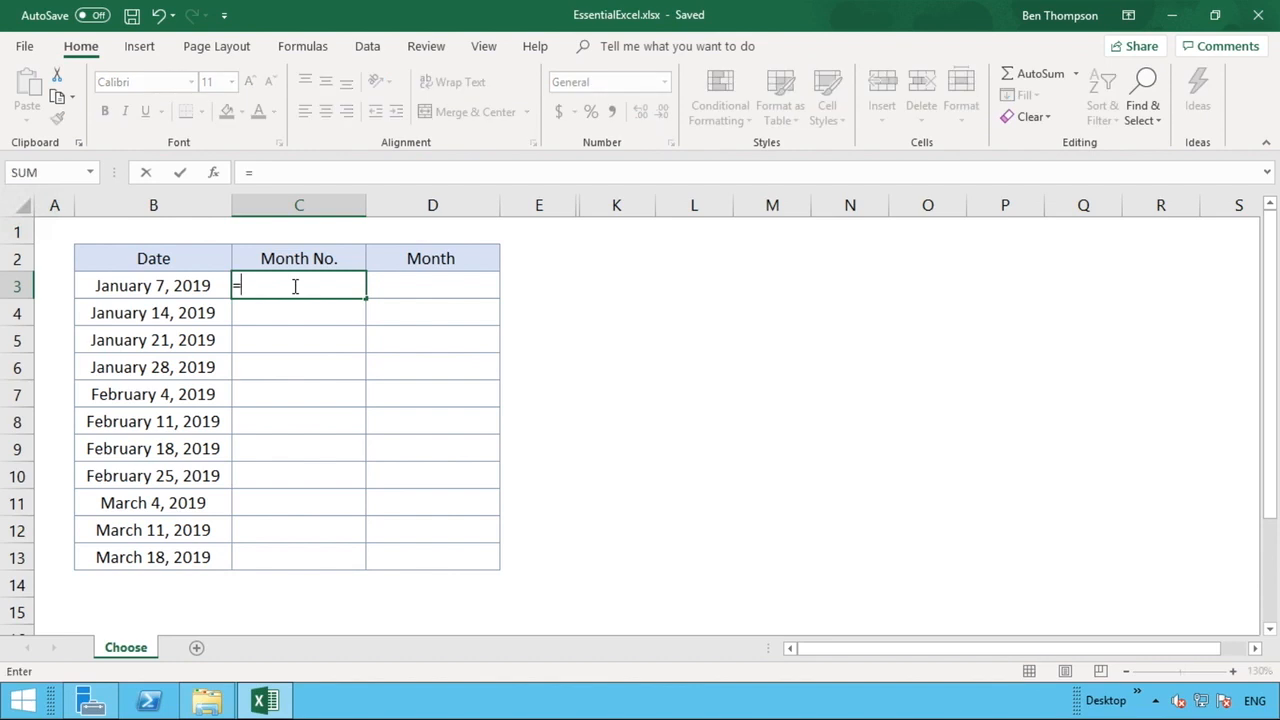
type("mont")
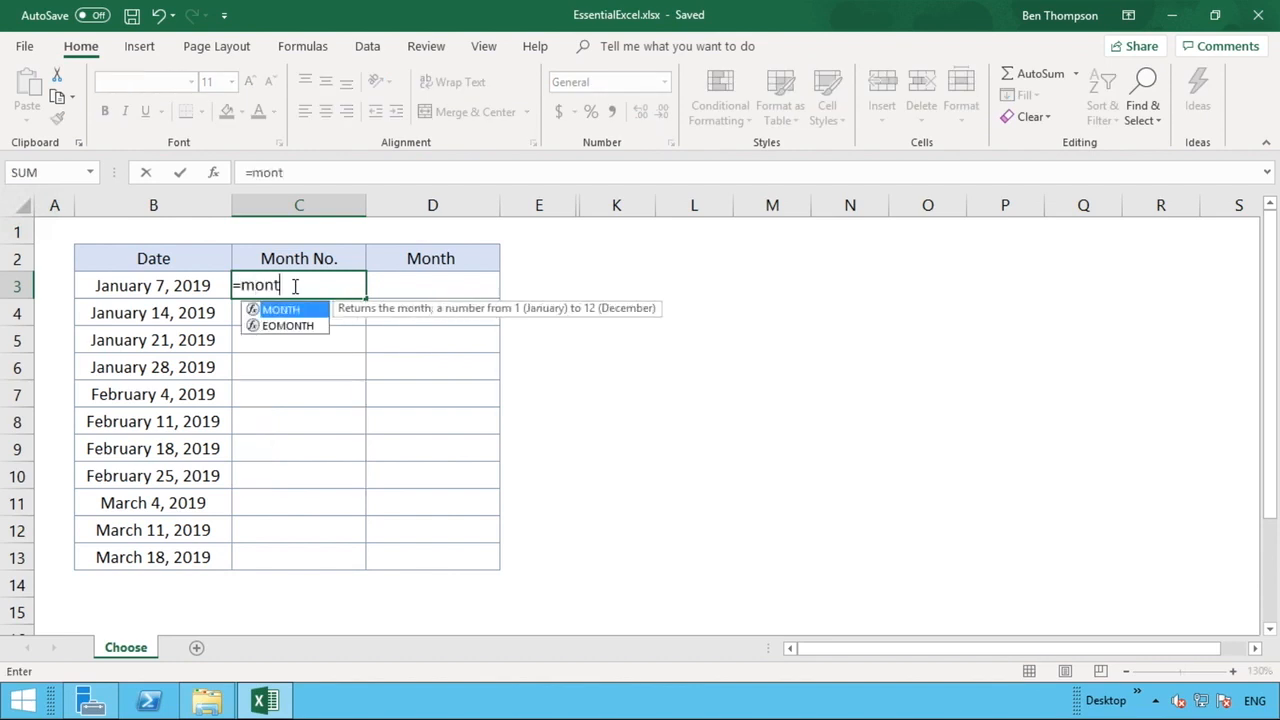
type("h(")
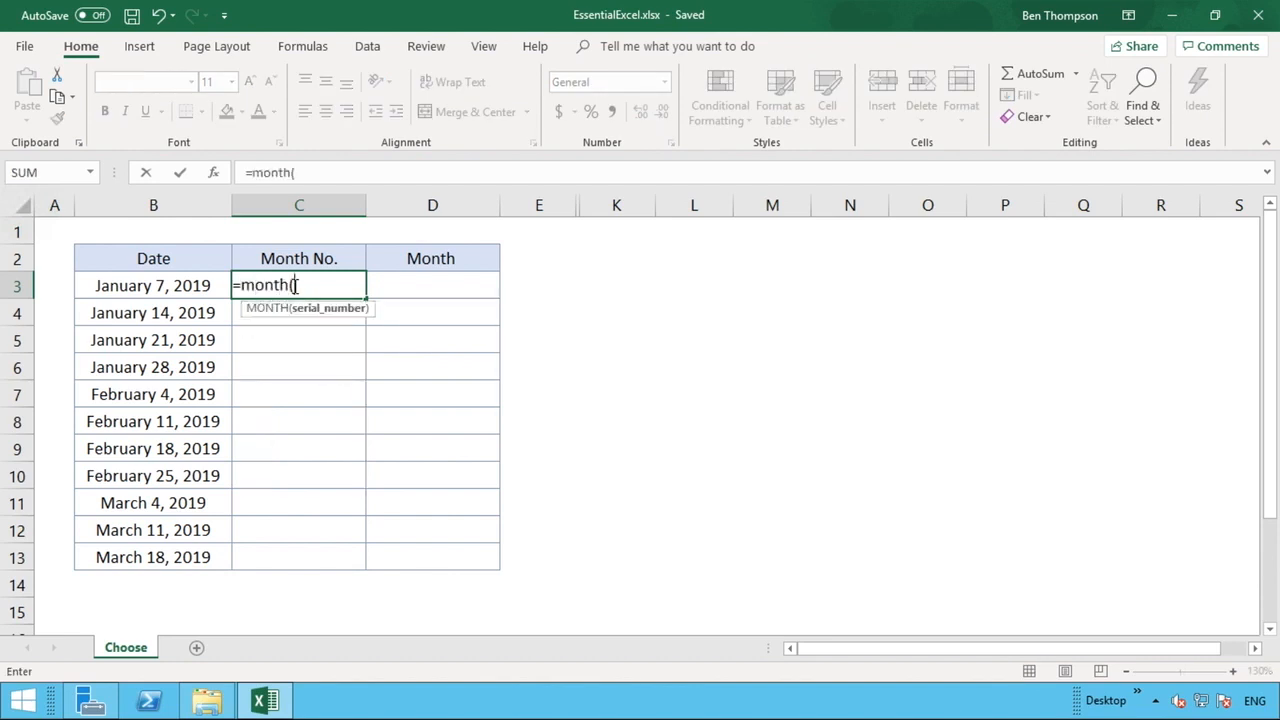
left_click(200, 286)
type(")")
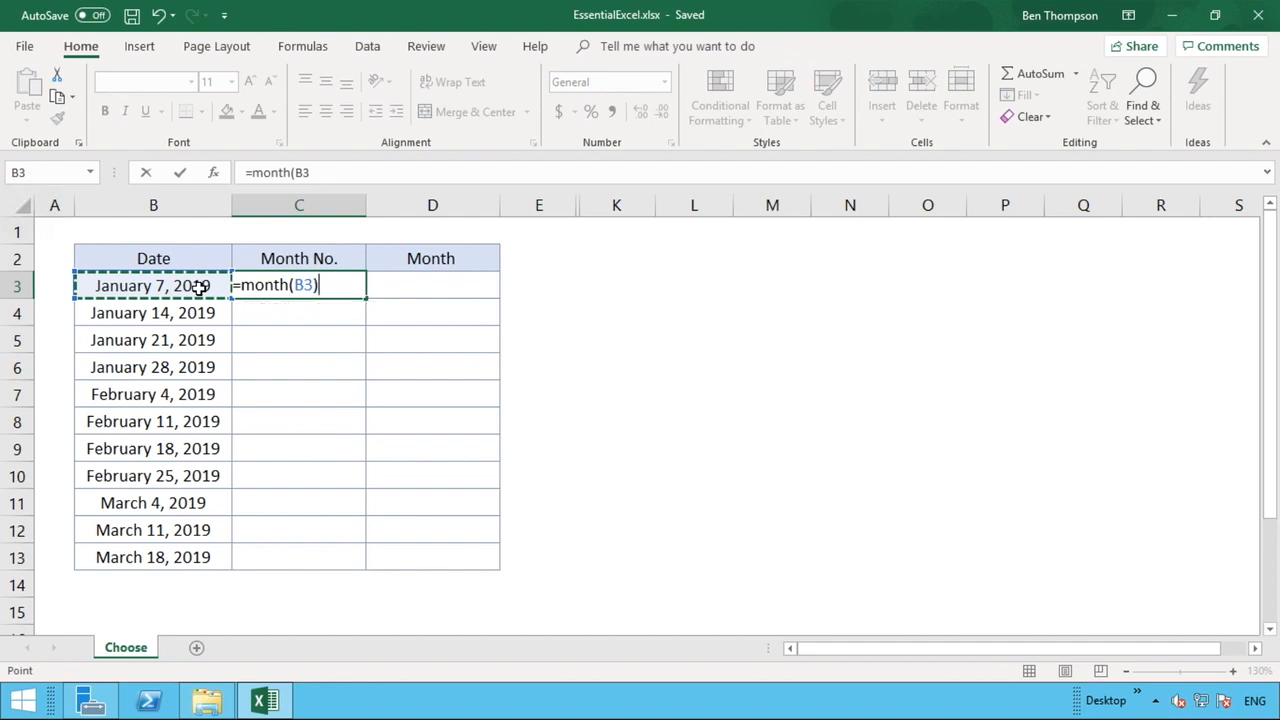
key("Return")
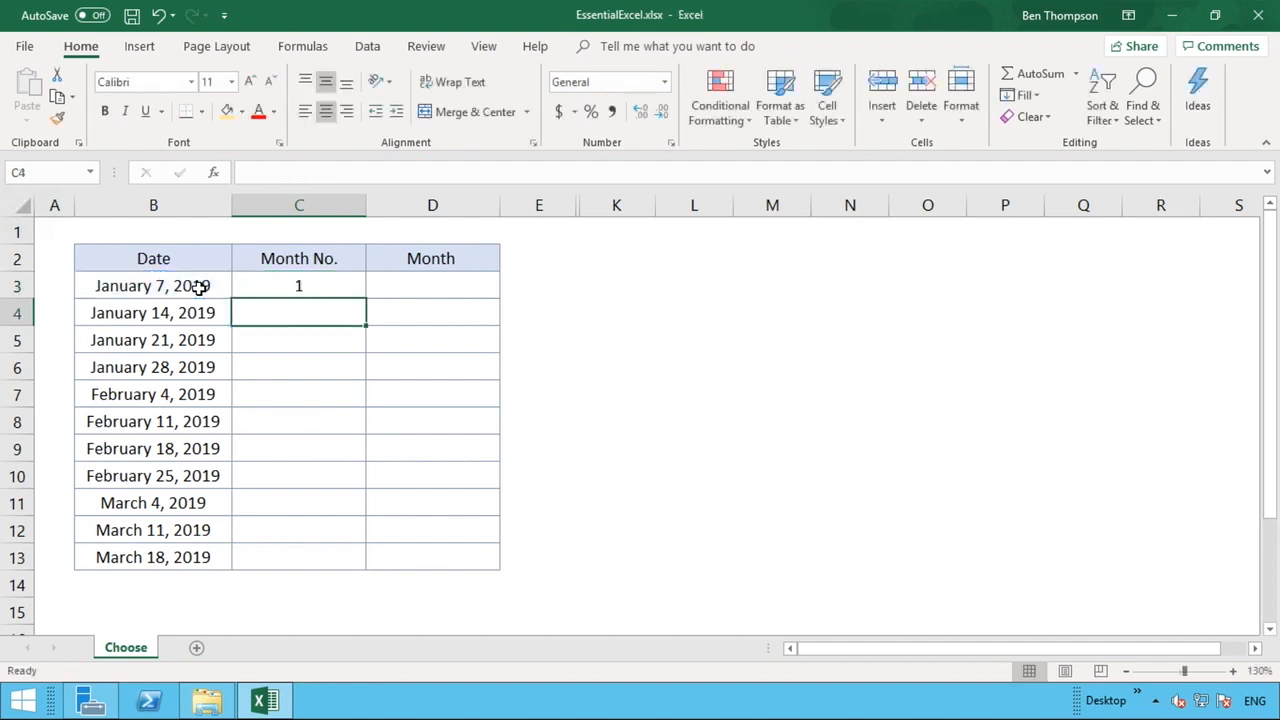
Step: Fill the MONTH formula from C3 down through C13 for the remaining dates
left_click(326, 288)
left_click_drag(367, 297, 333, 561)
left_click(333, 561)
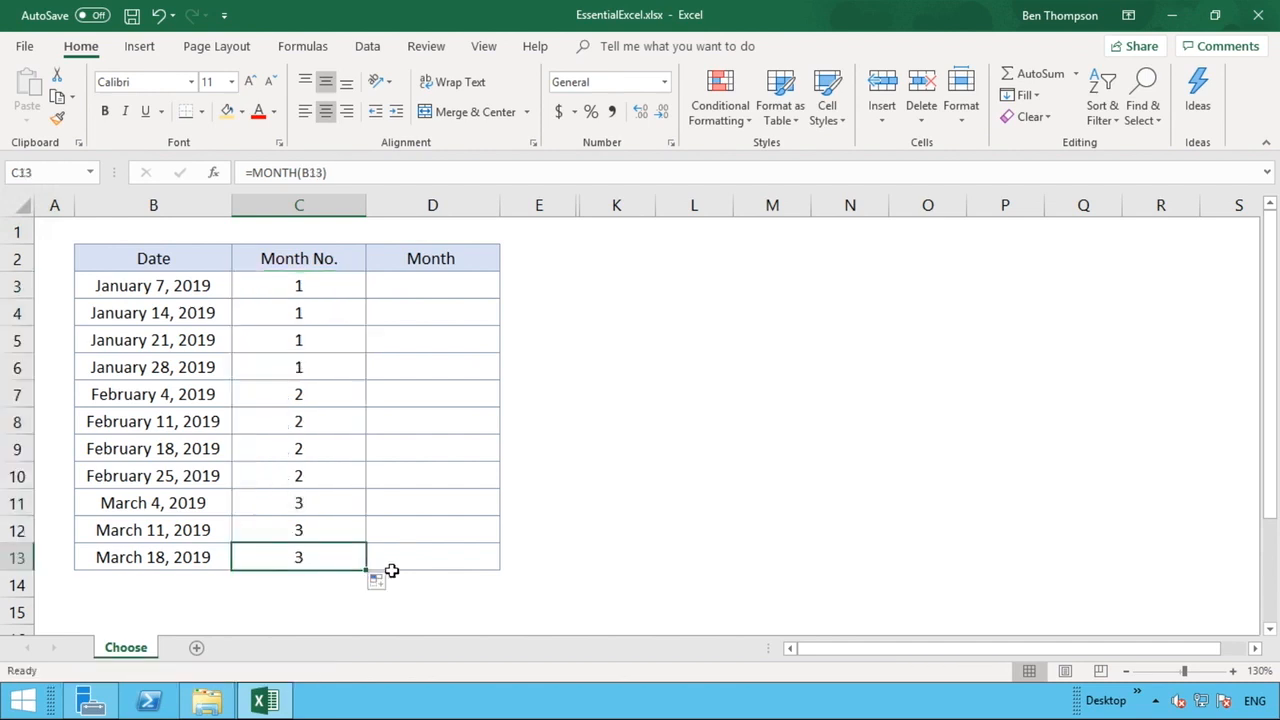
left_click(420, 582)
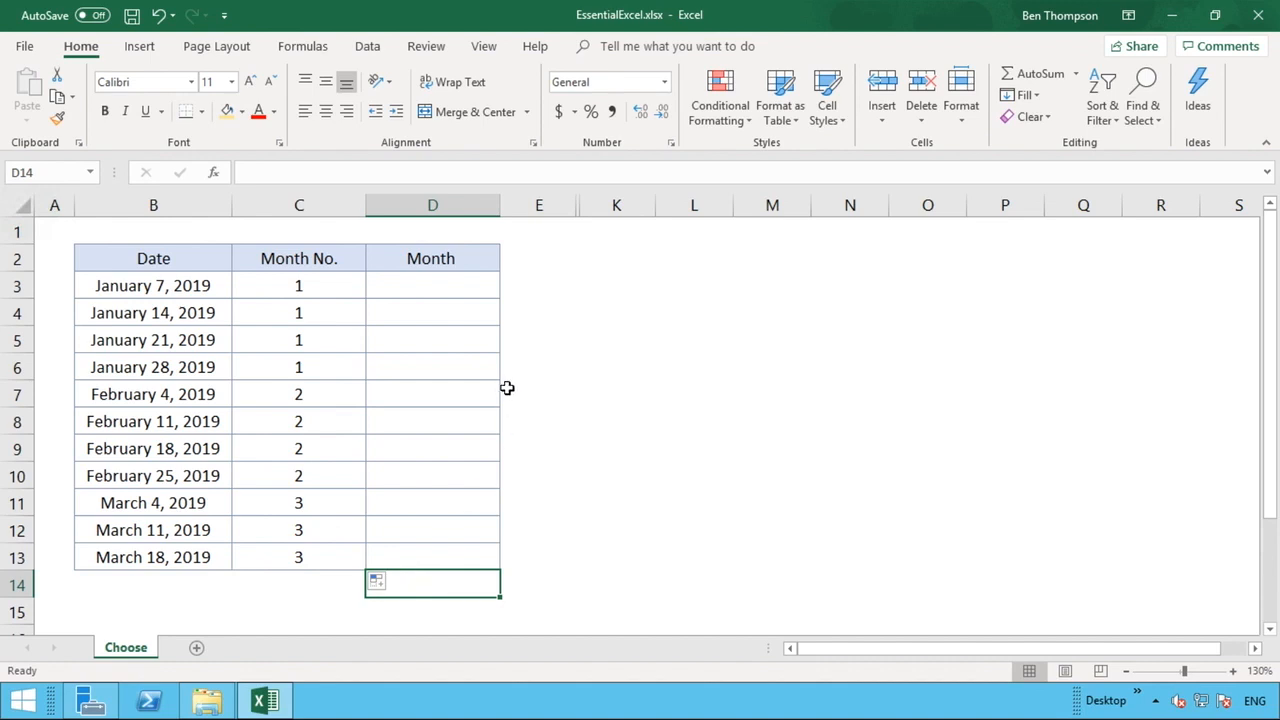
Step: Begin a CHOOSE formula in cell D3 with C3 as its index number
left_click(477, 288)
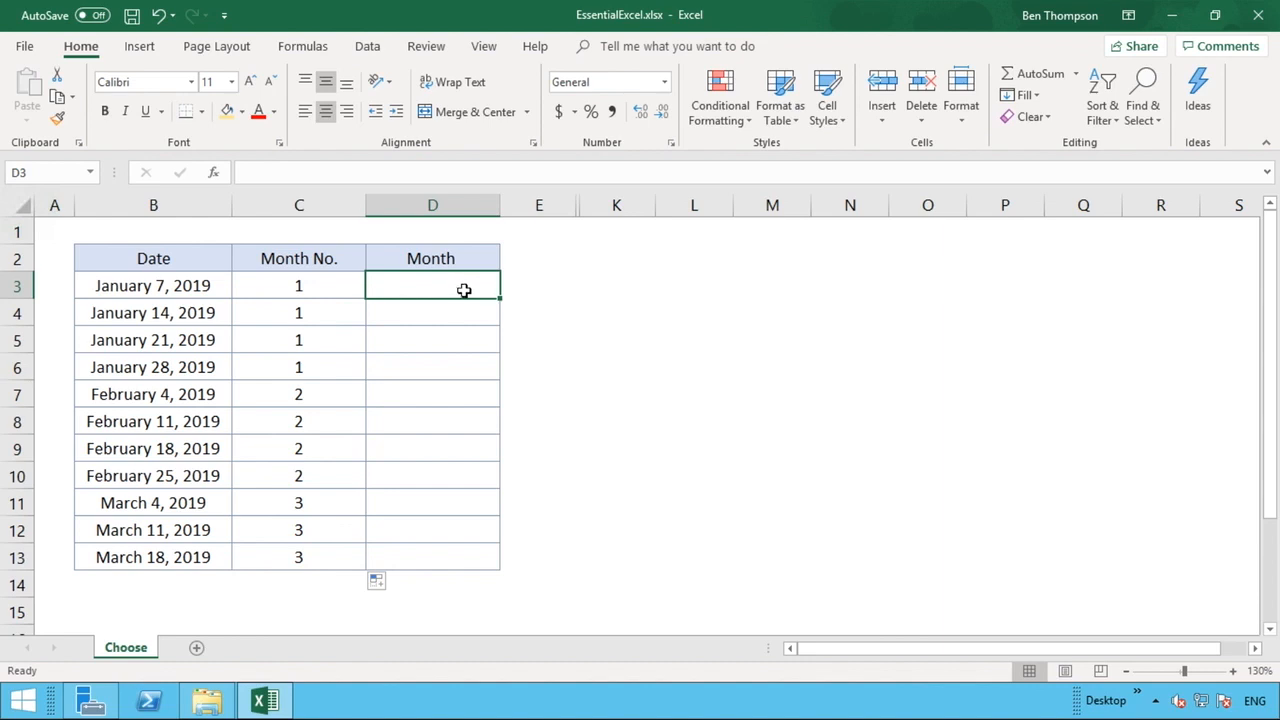
type("=")
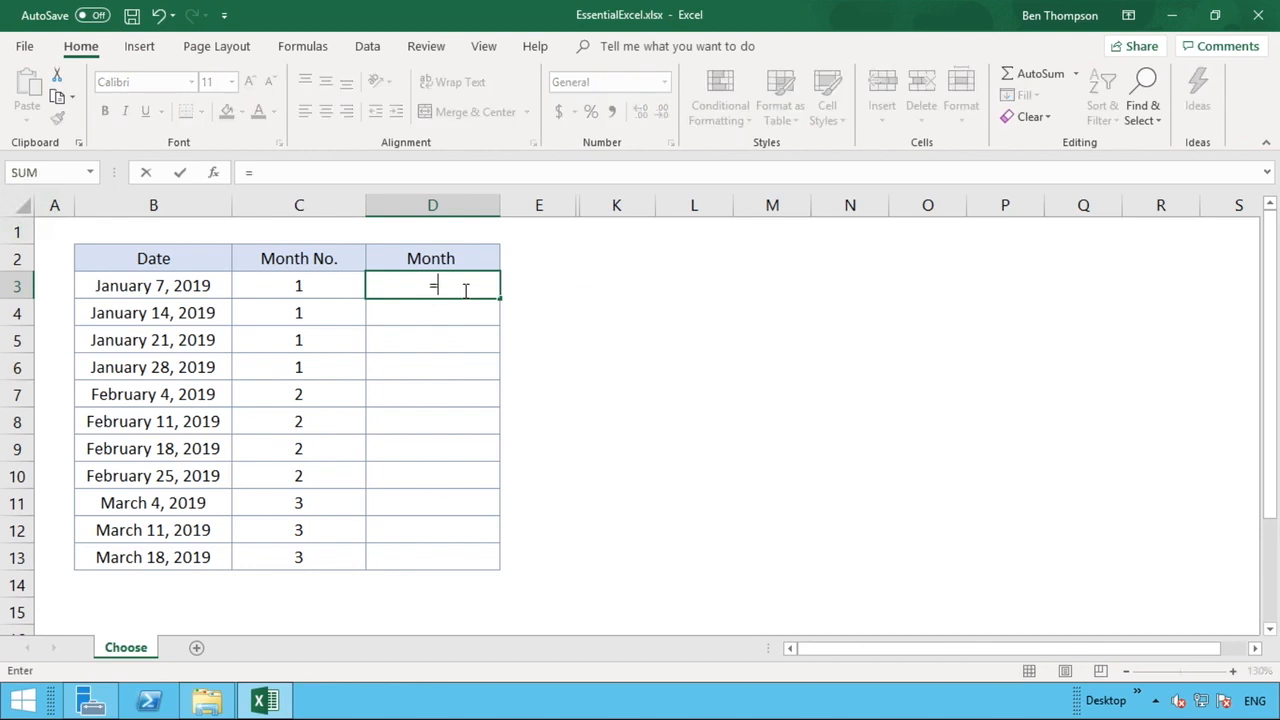
type("CHOO")
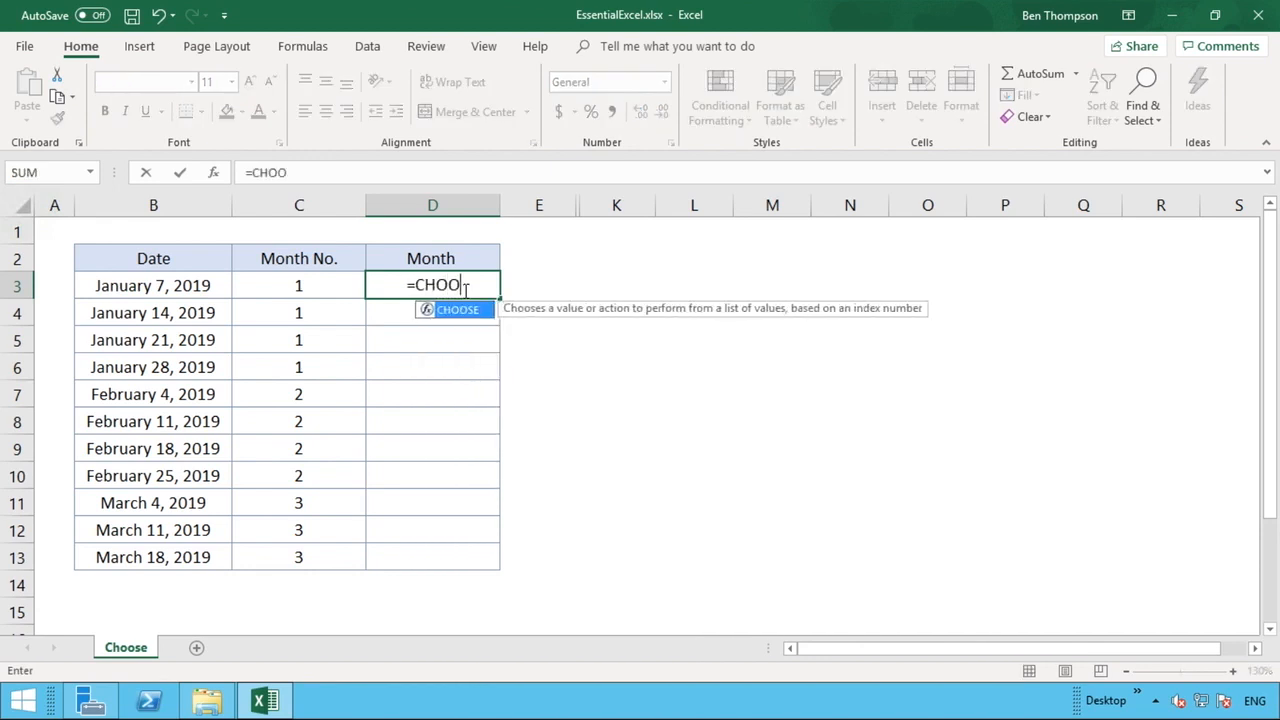
type("SE")
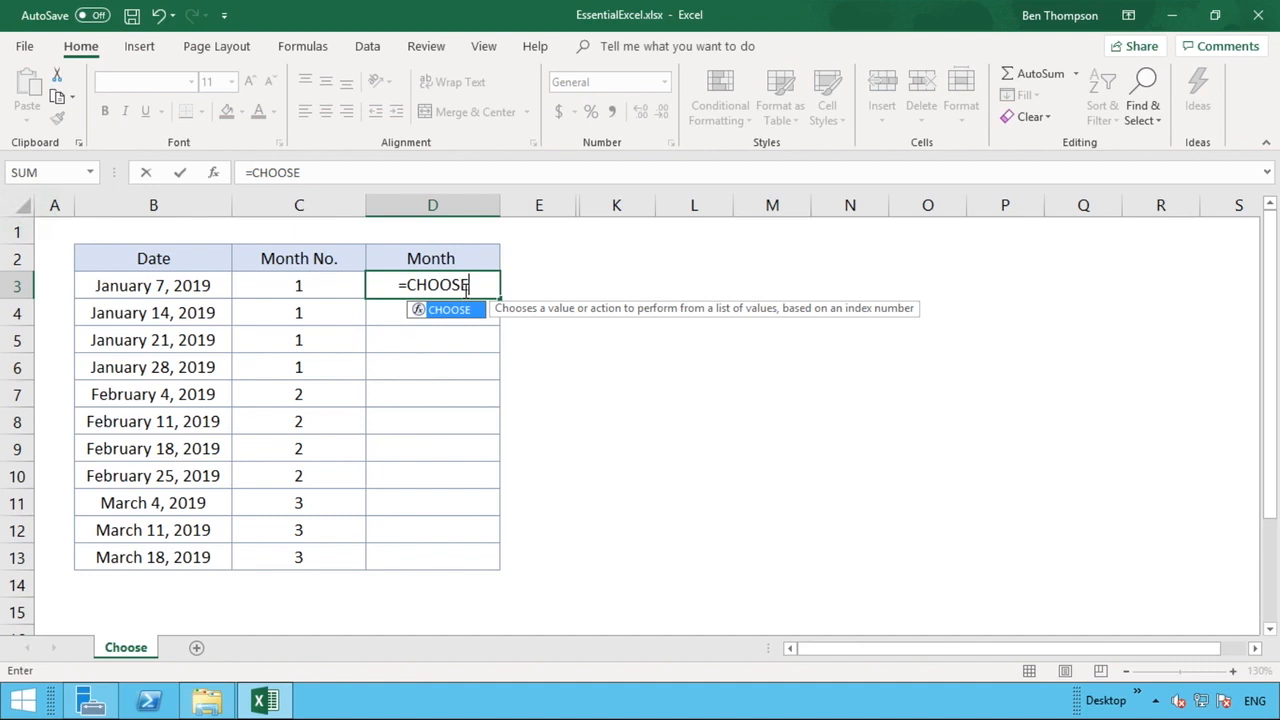
type("(")
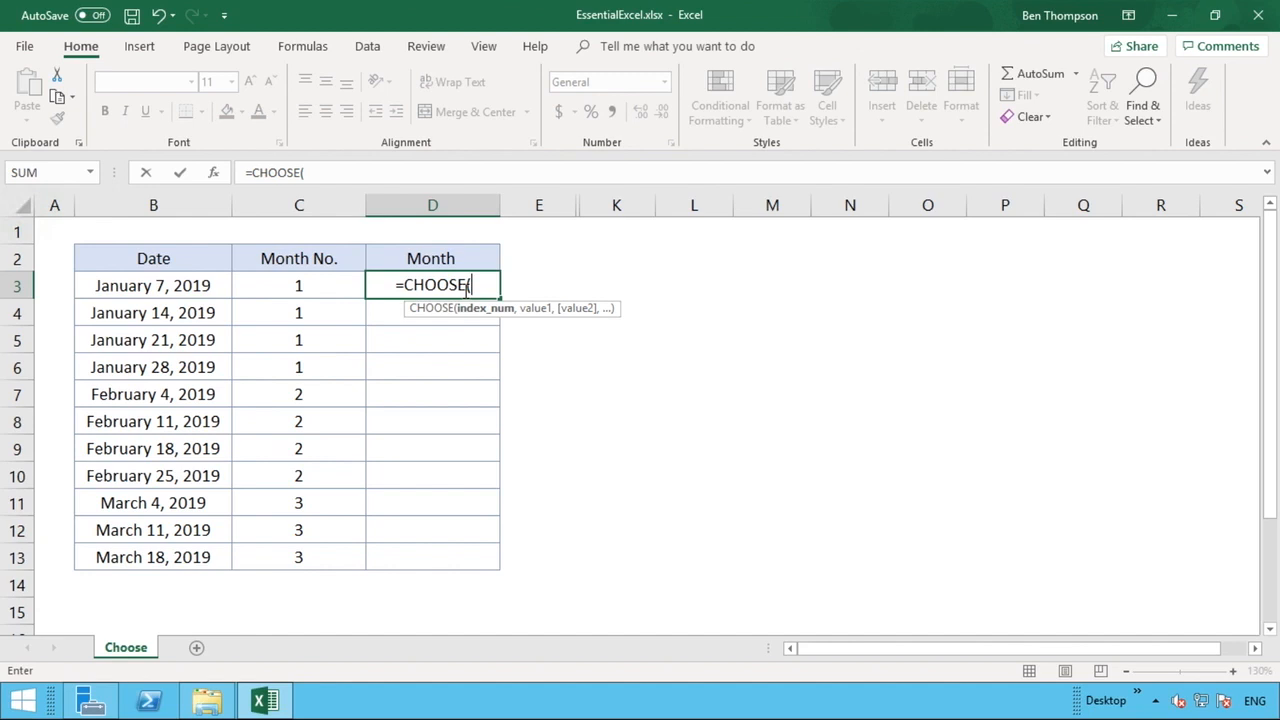
left_click(325, 286)
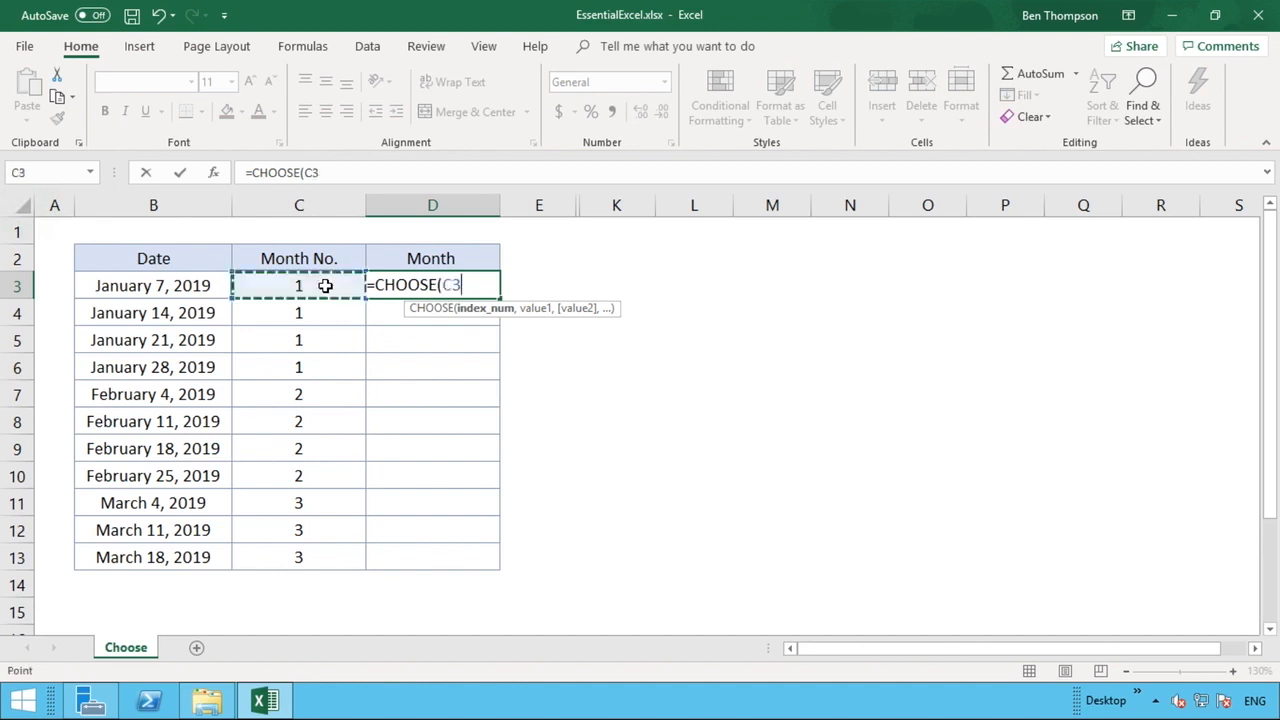
type(",")
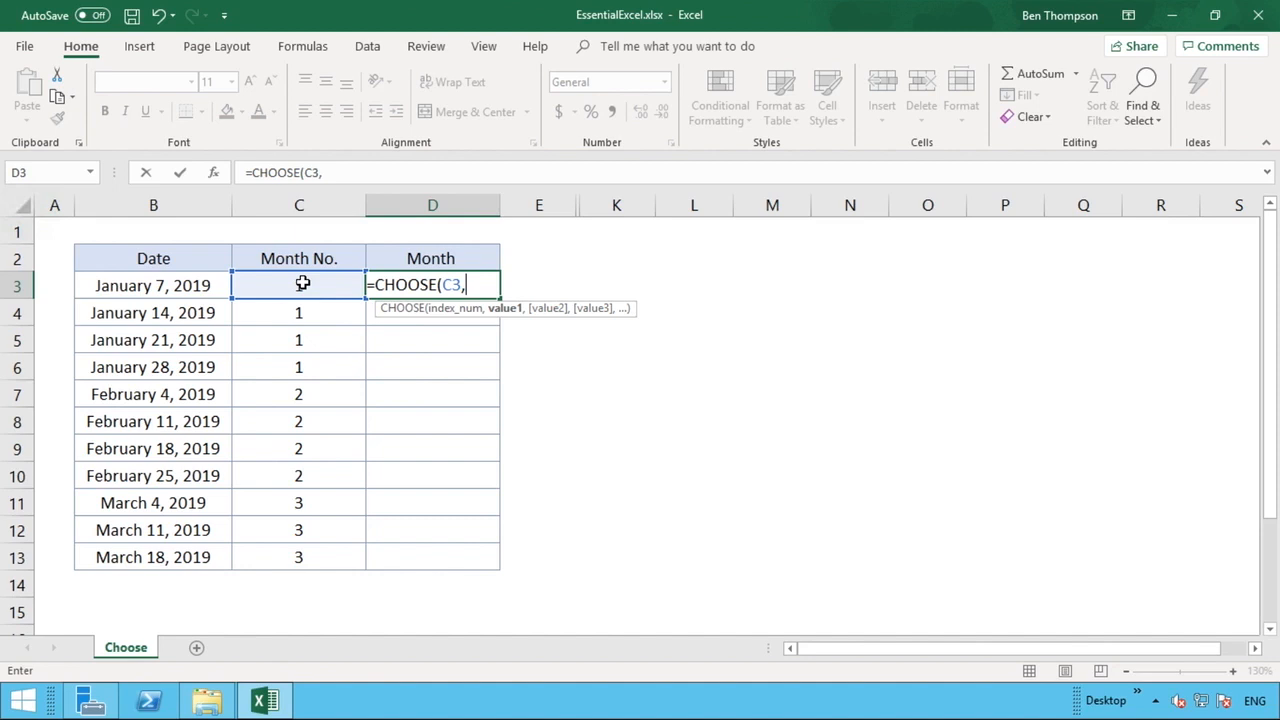
Step: Complete the CHOOSE formula in D3 with the quoted month names "January" through "July" in calendar order as its values
type("\"Jan")
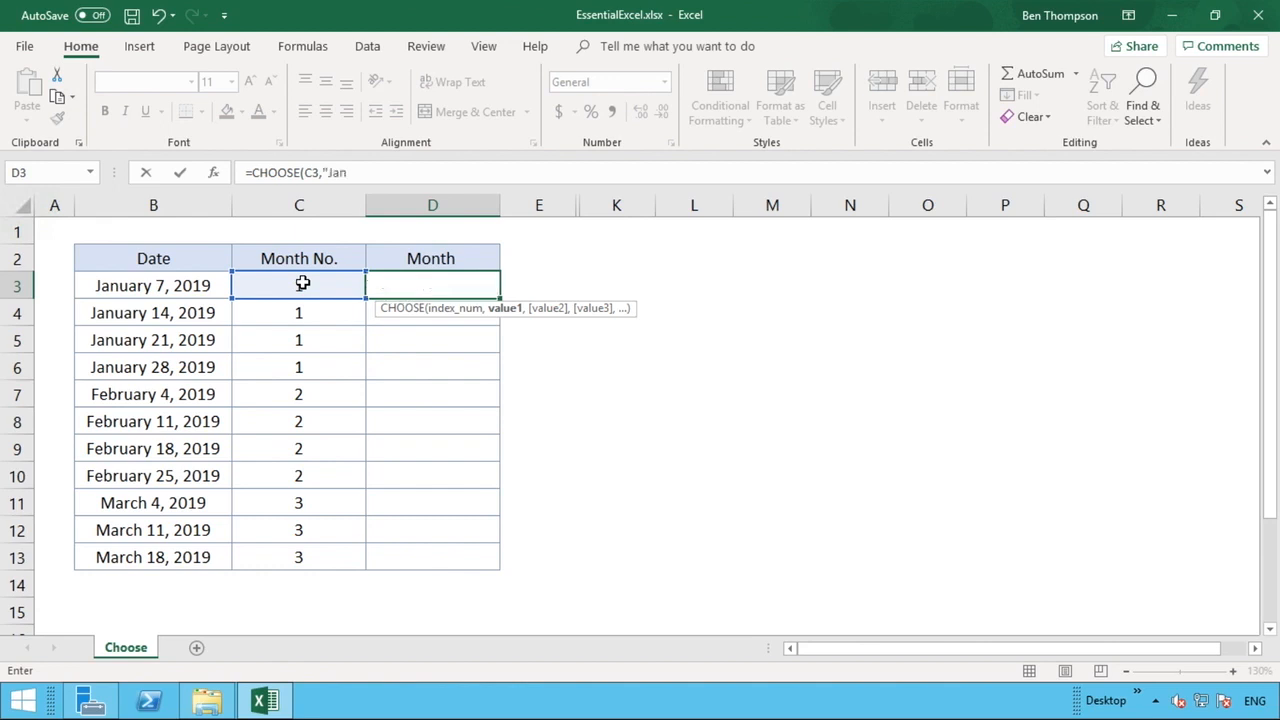
type("uary\",\"Februa")
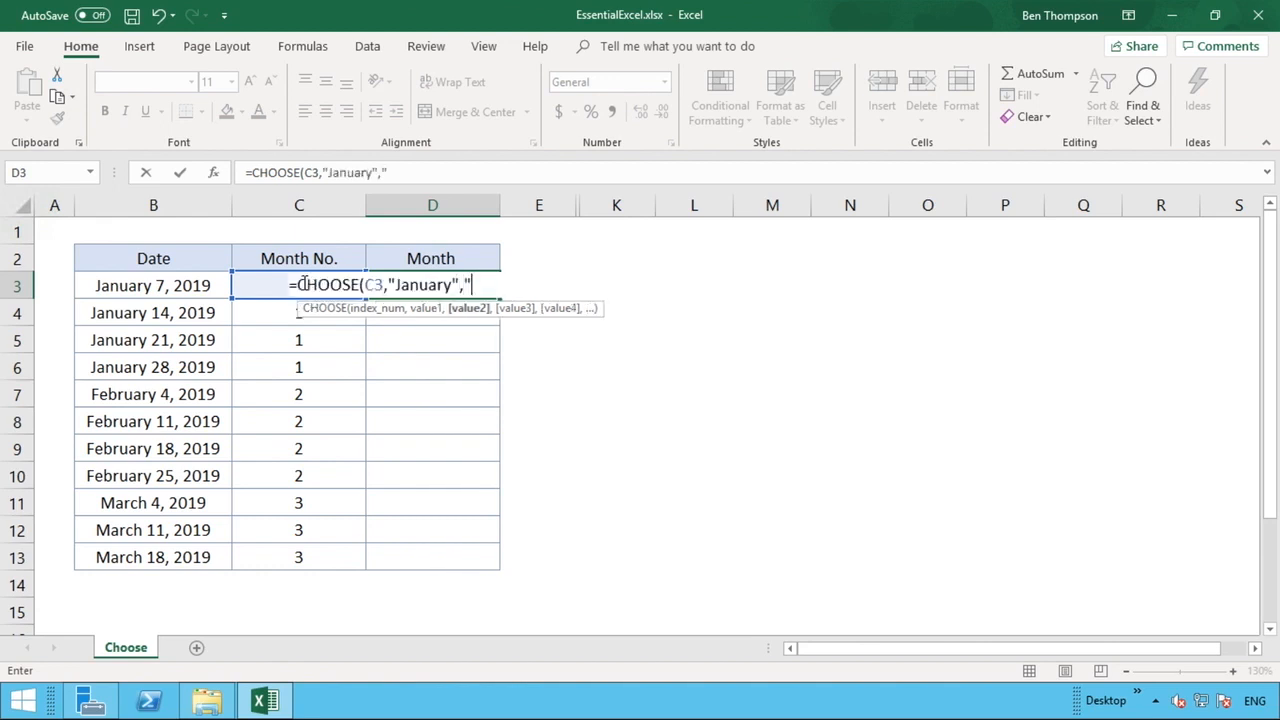
type("ry\",")
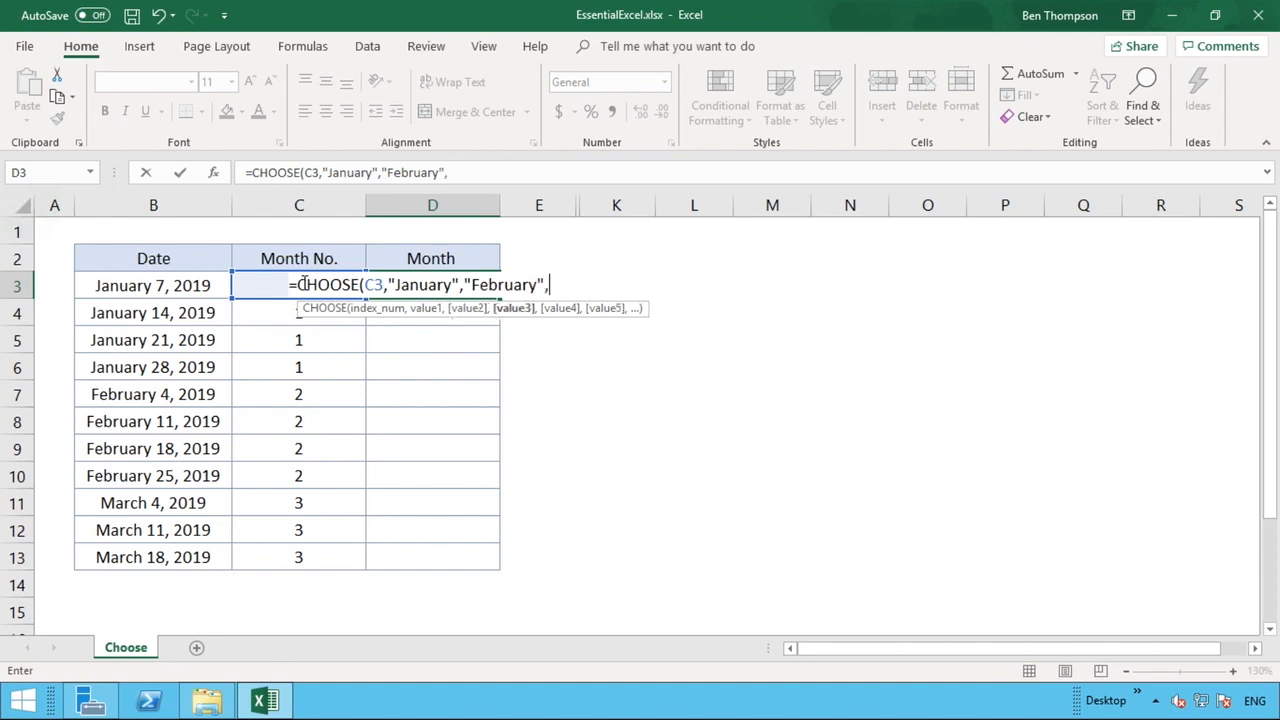
type("\"March\"")
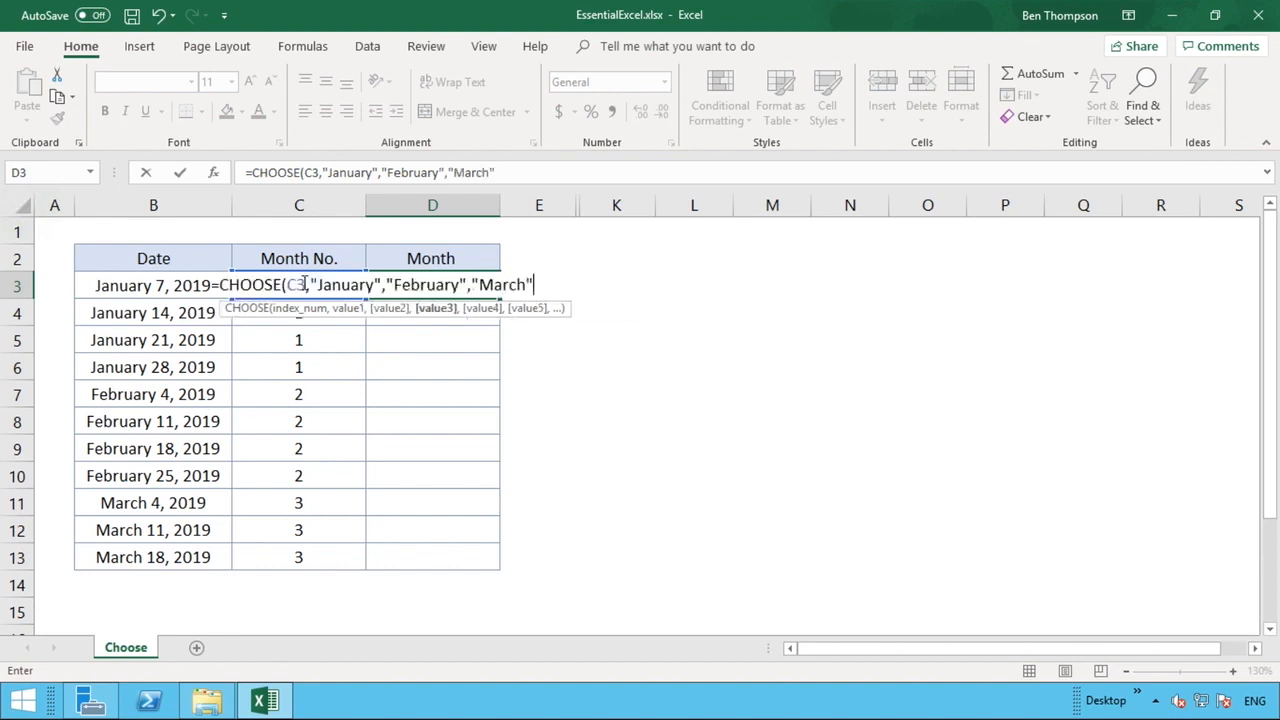
type(",")
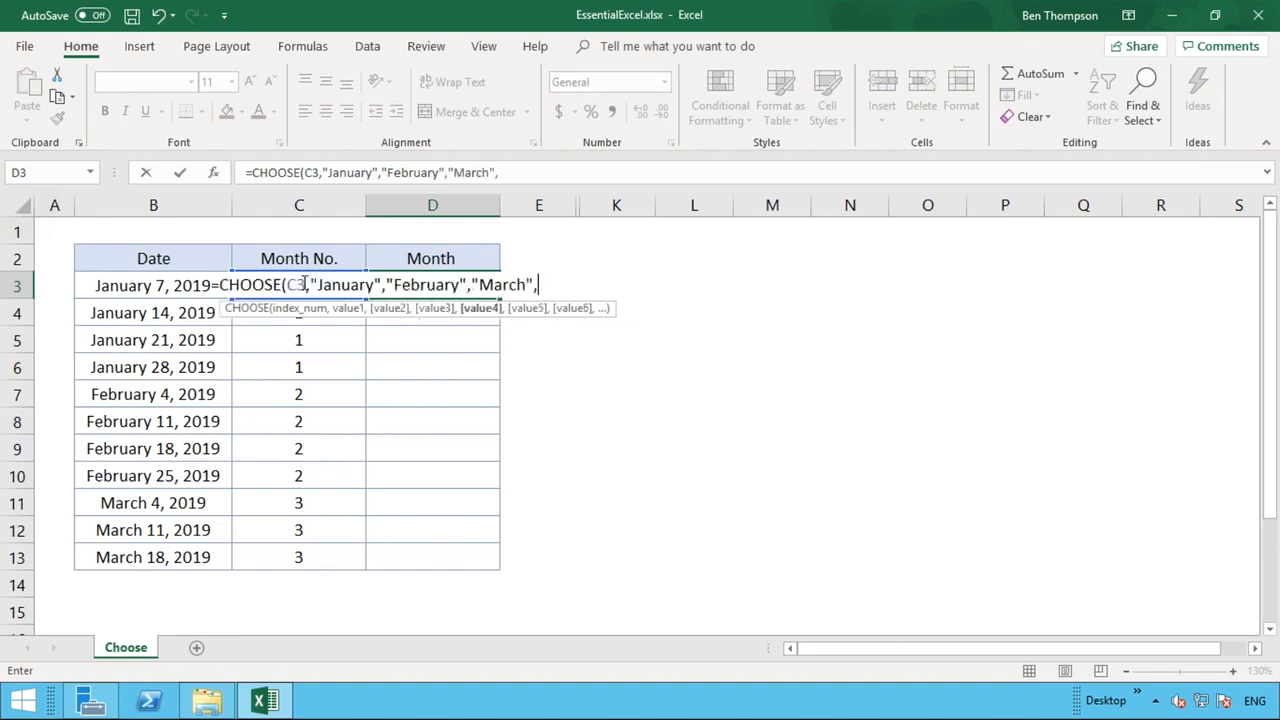
type("\"April\",\"M")
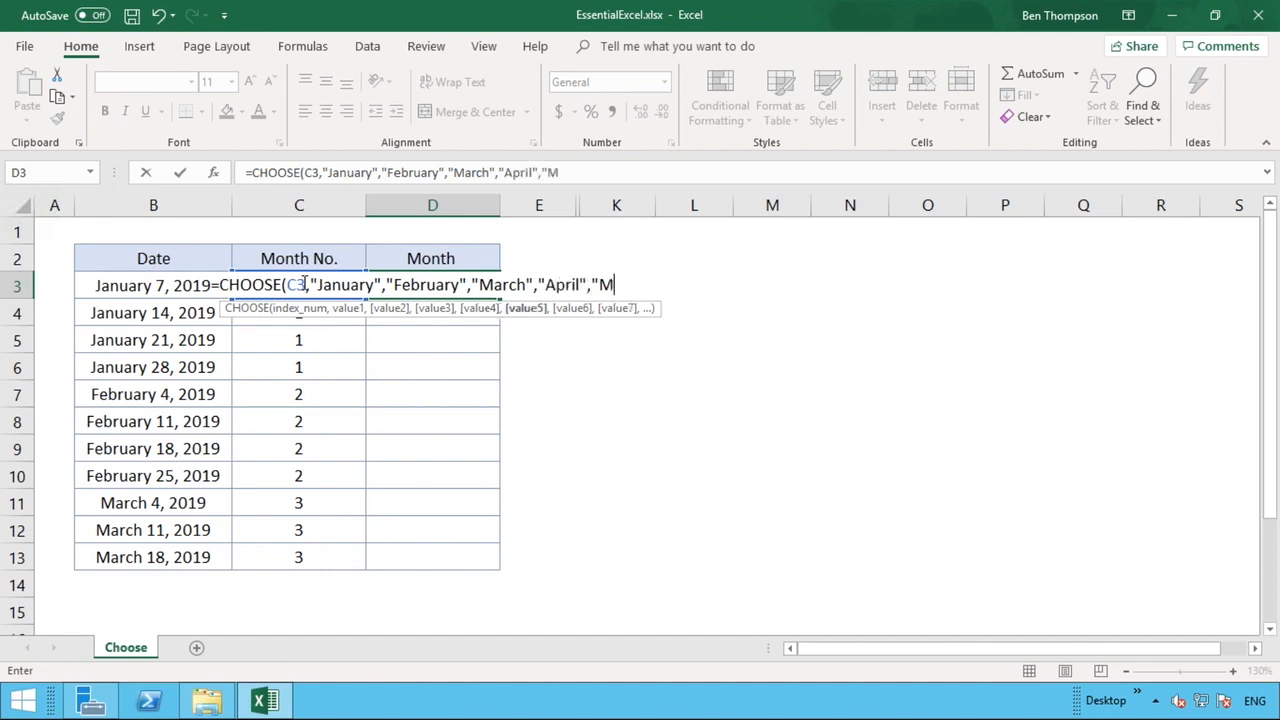
type("ay\",\"Ju")
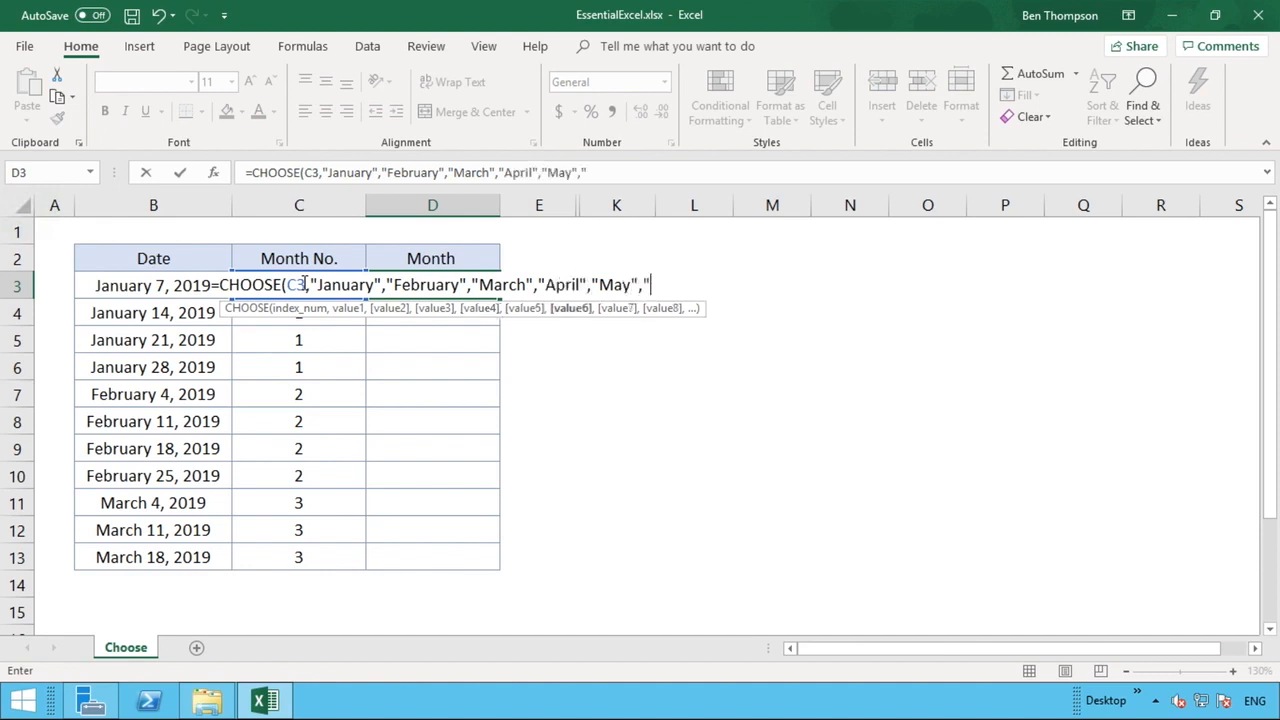
type("ne\"")
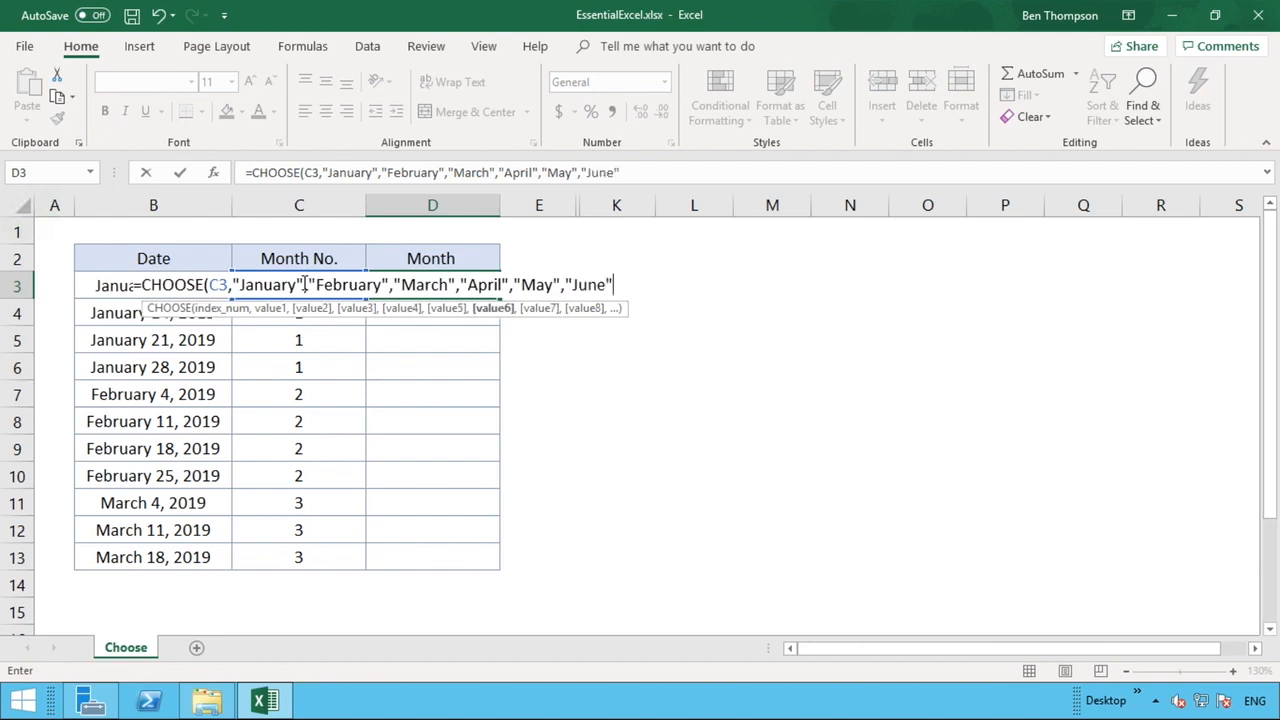
type(",\"Jul")
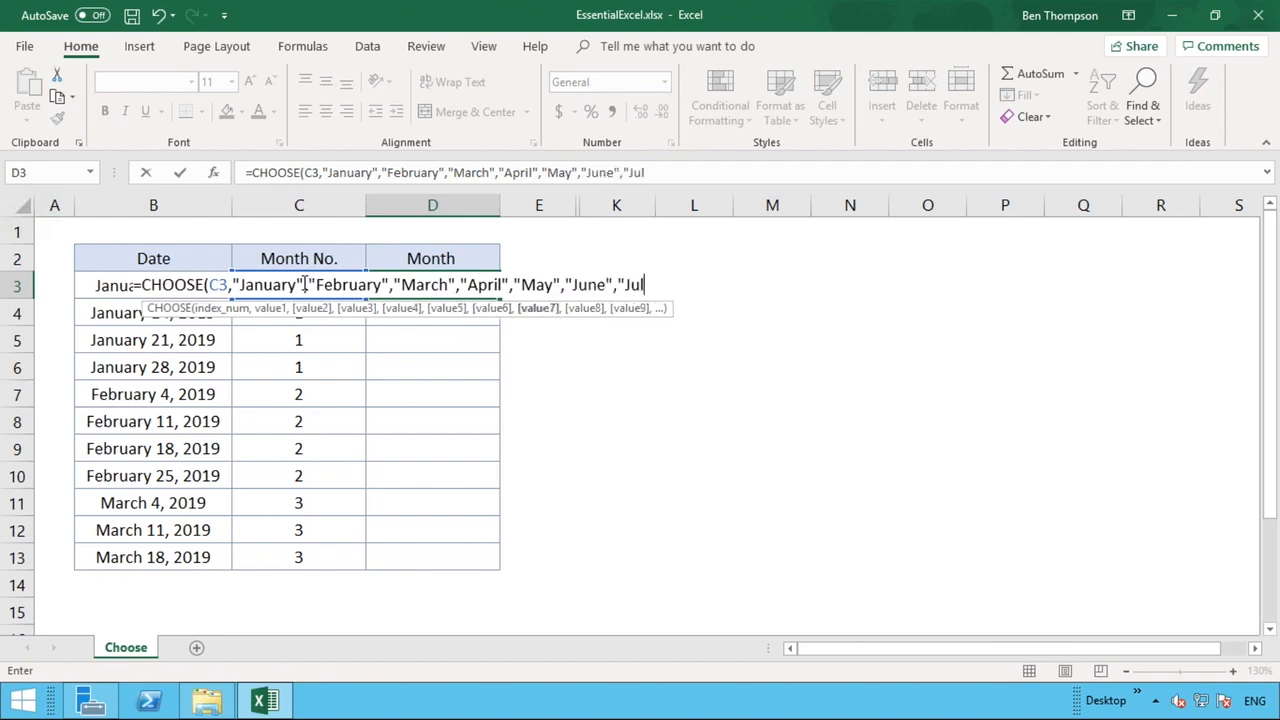
type("y\"")
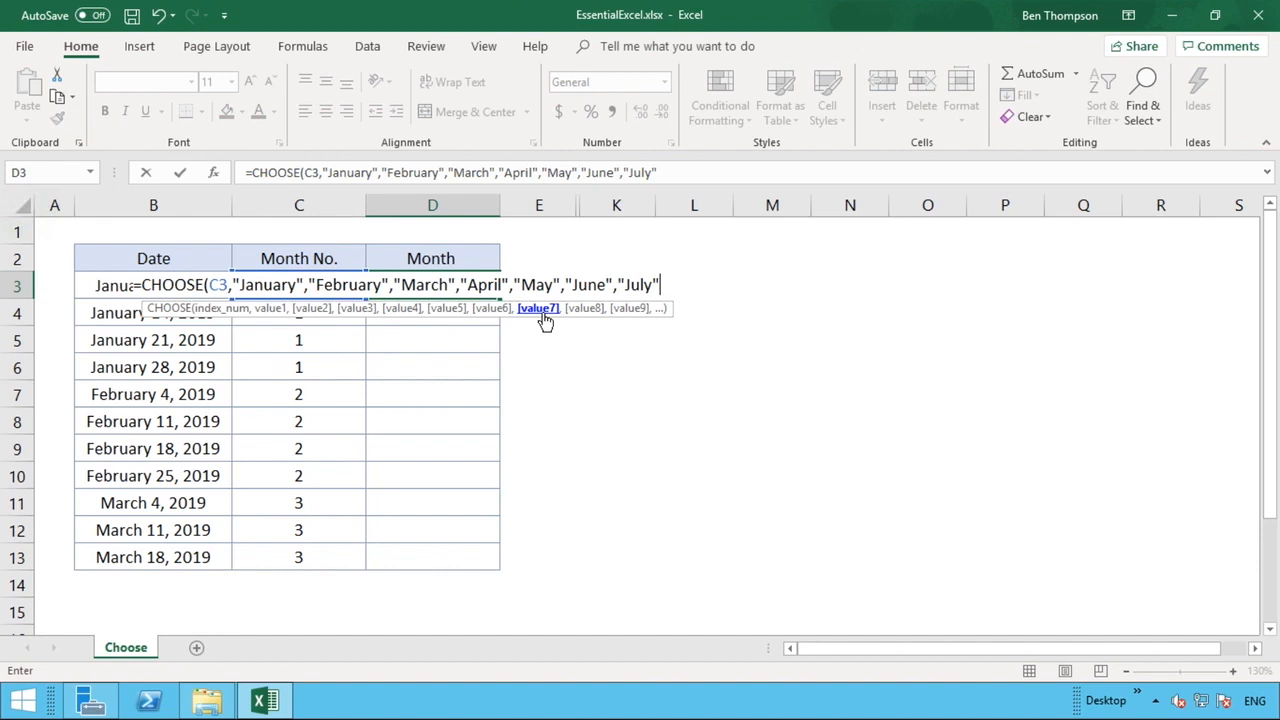
left_click(683, 170)
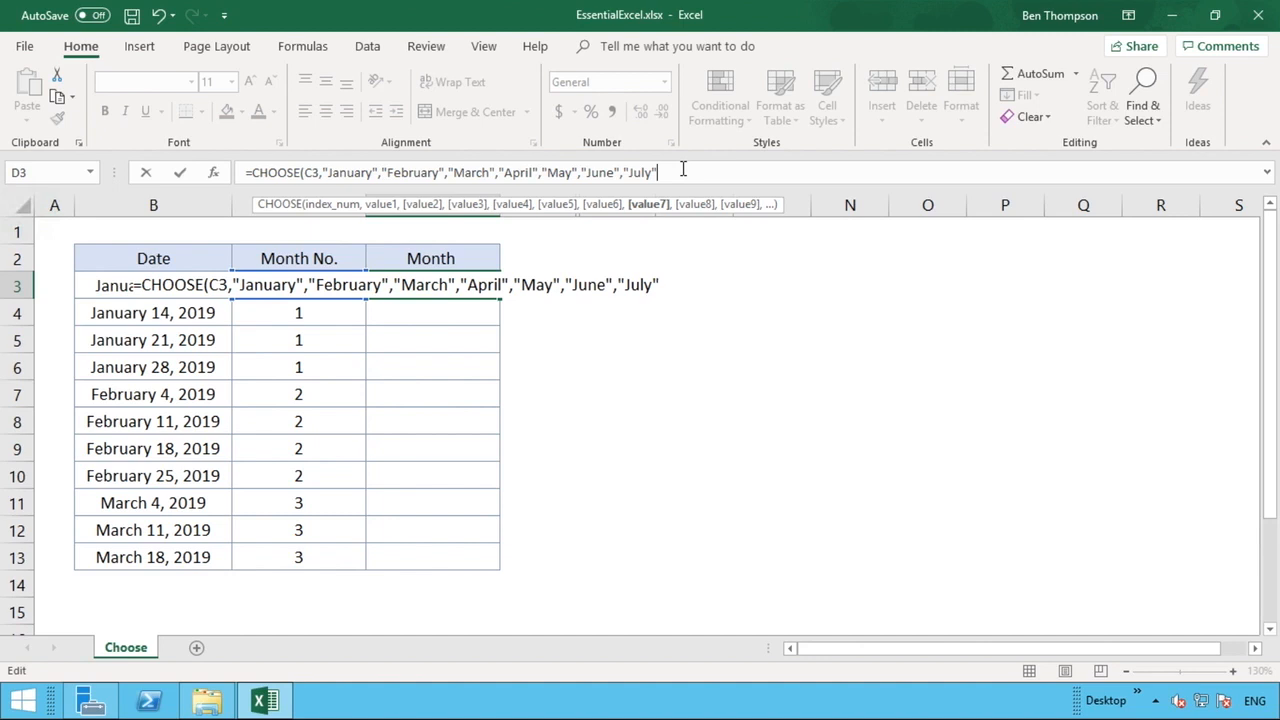
type(")")
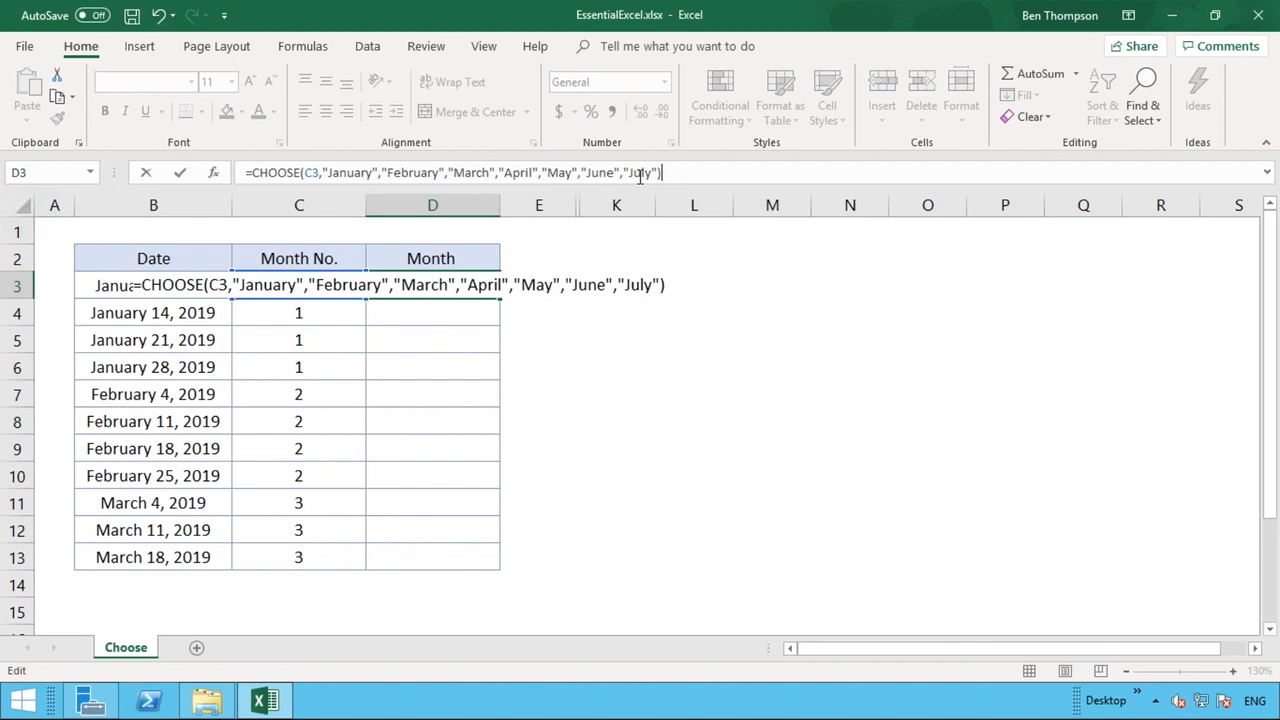
key("Return")
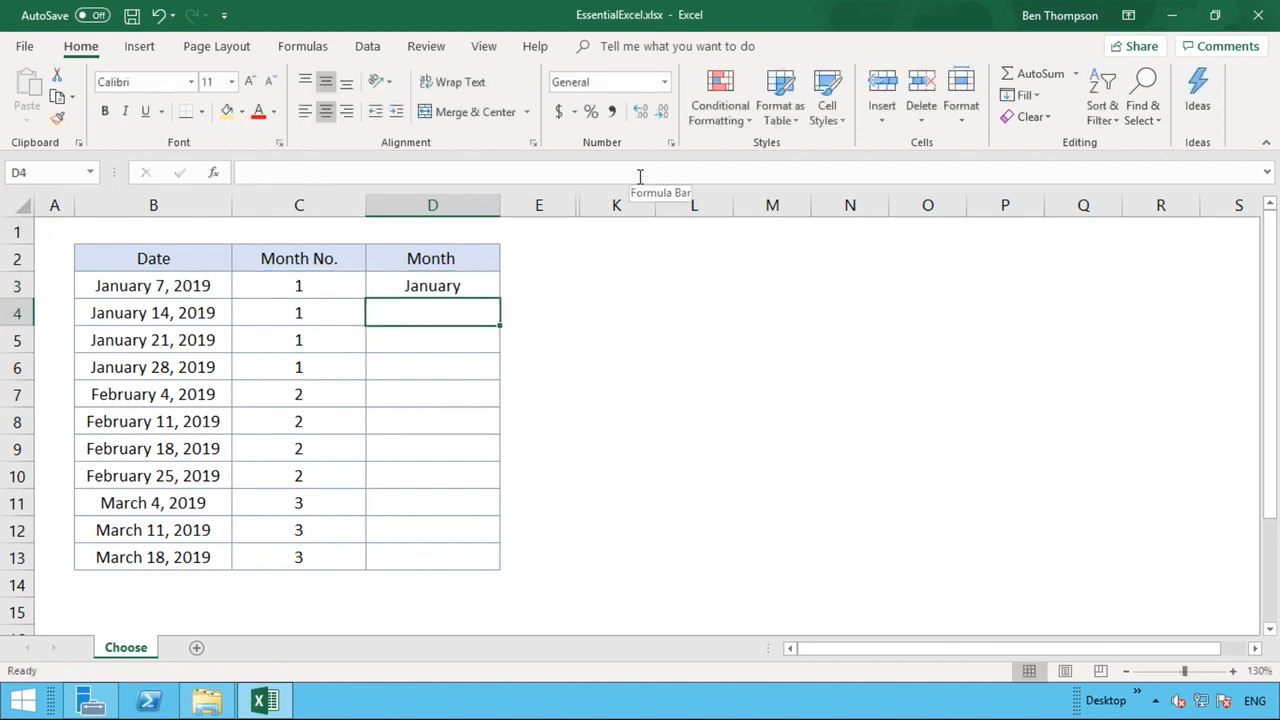
Step: Fill the CHOOSE formula from D3 down through D13
left_click(449, 278)
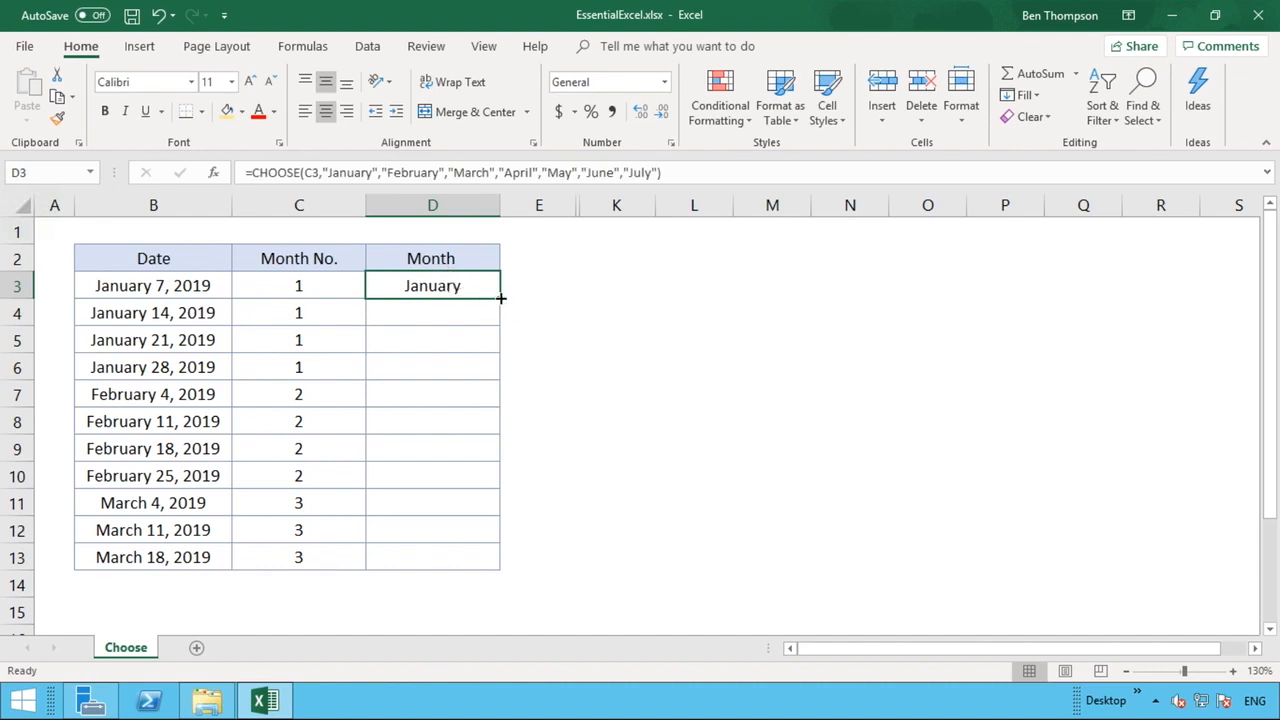
left_click_drag(499, 298, 470, 565)
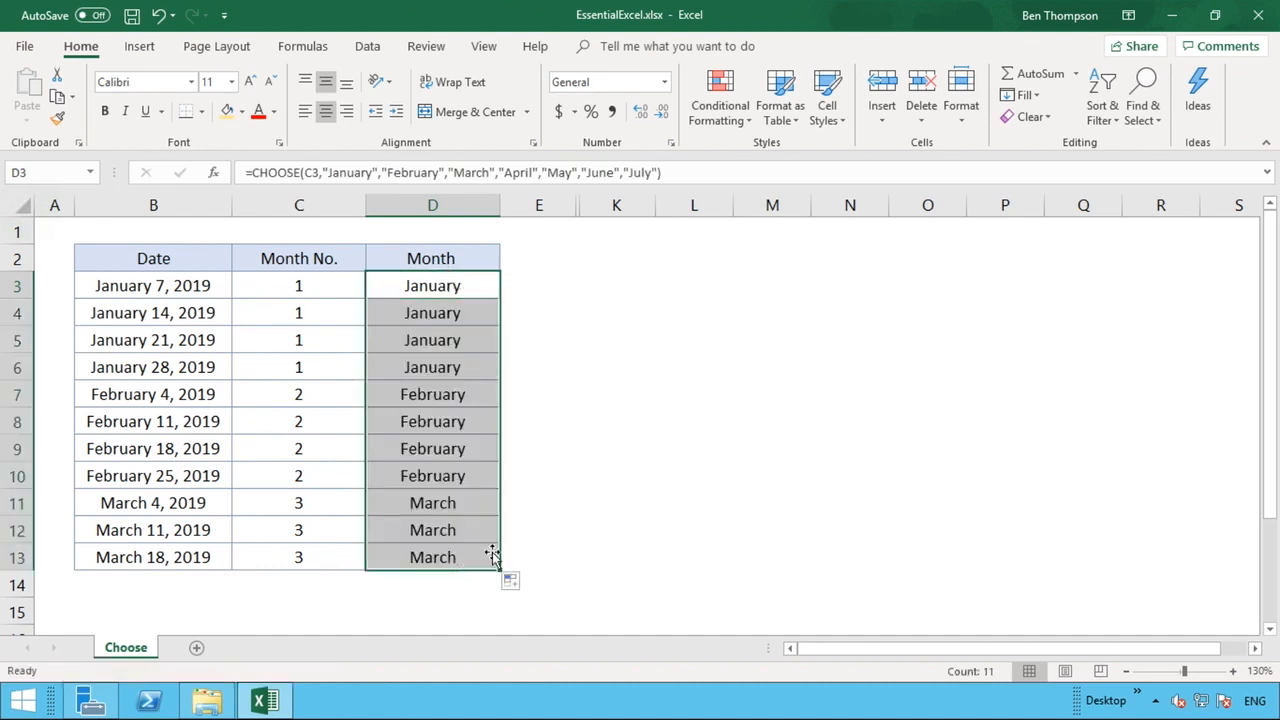
left_click(570, 504)
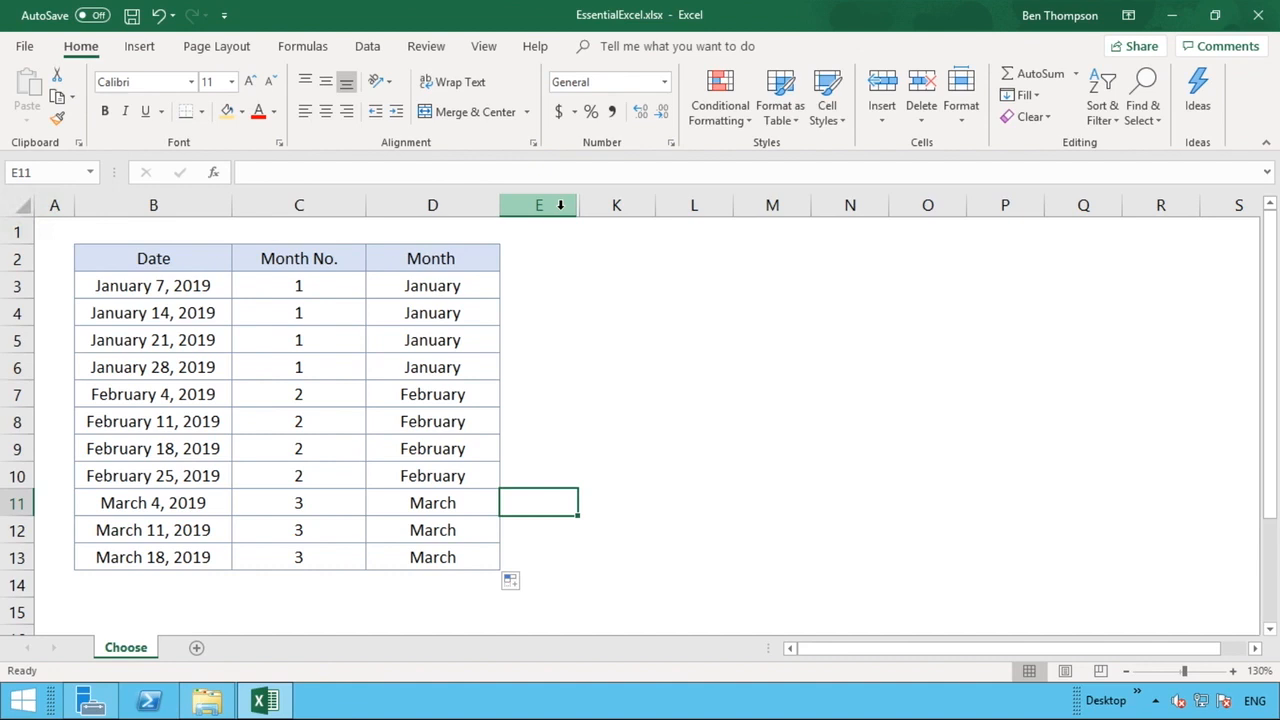
Step: Unhide the columns between E and K and select cell H3, the first entry under Result
left_click_drag(560, 205, 606, 204)
right_click(603, 210)
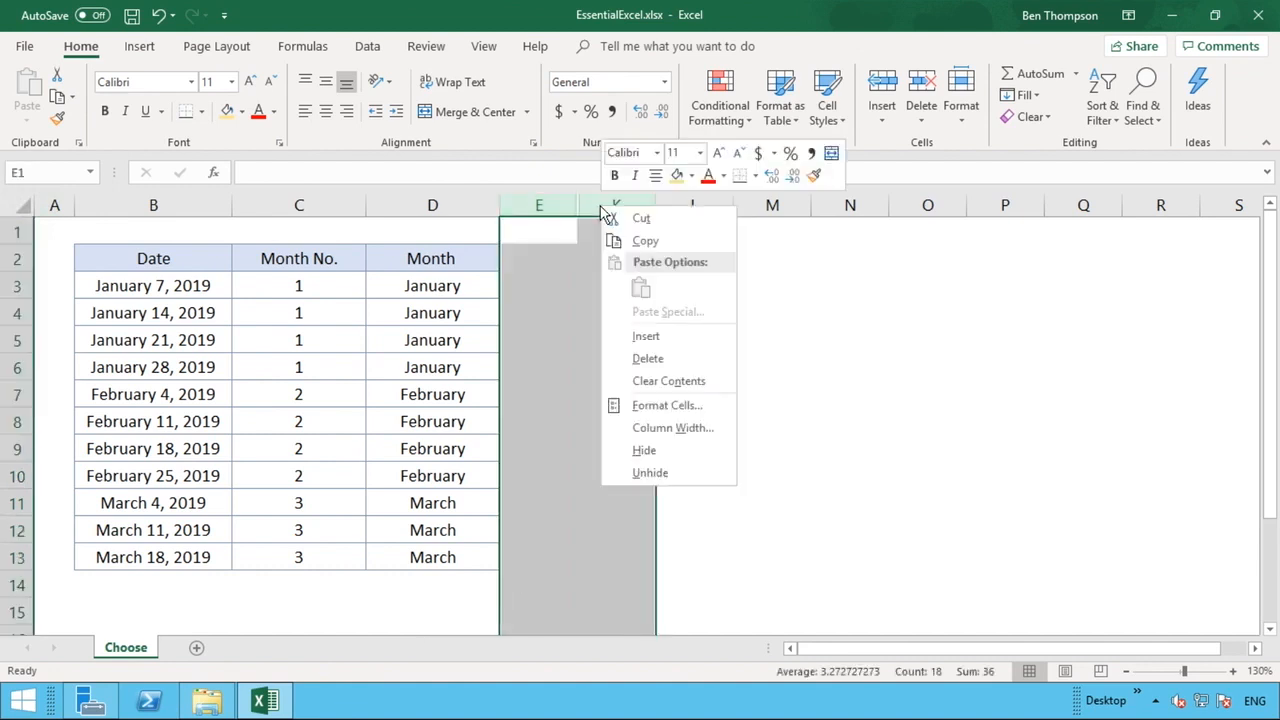
left_click(672, 472)
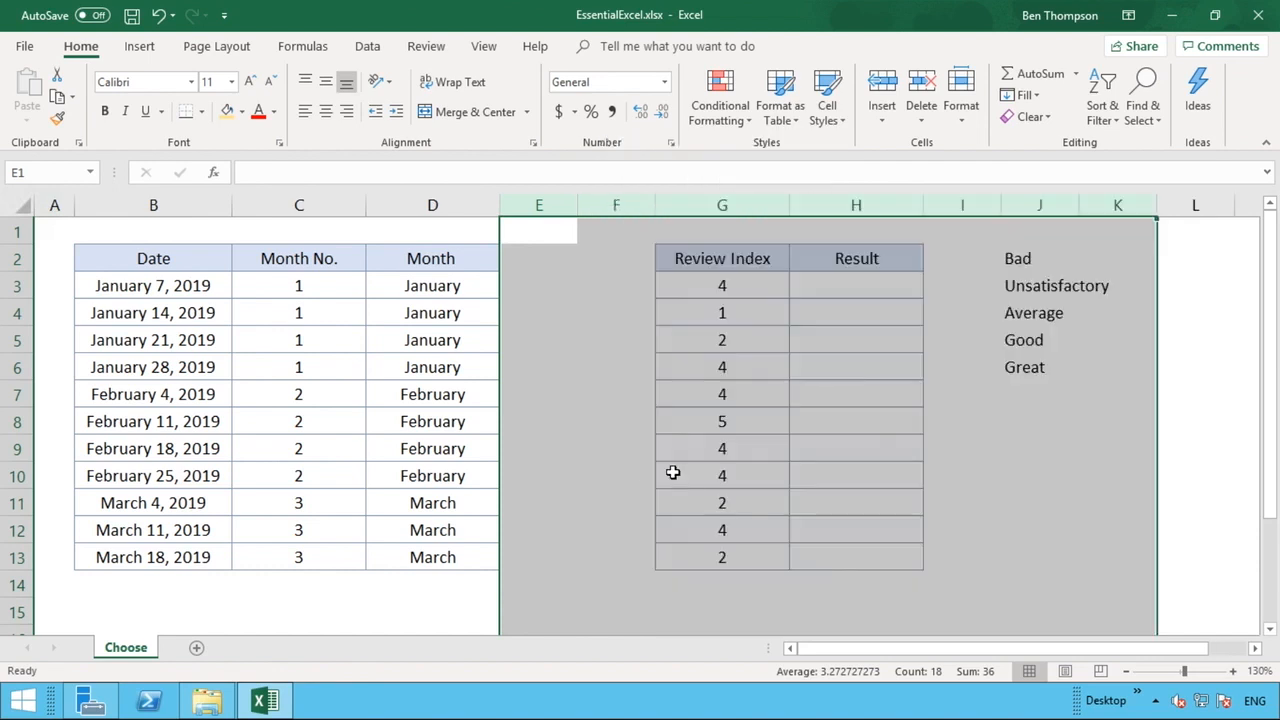
left_click(826, 468)
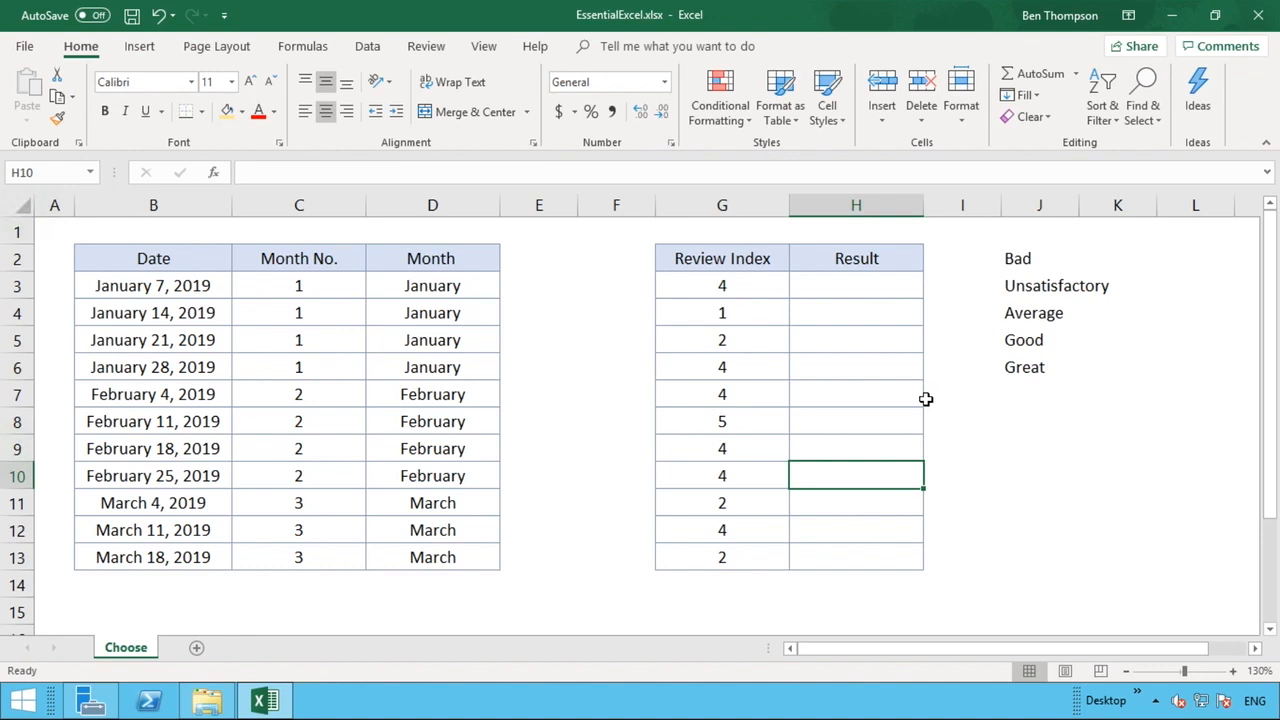
left_click(841, 286)
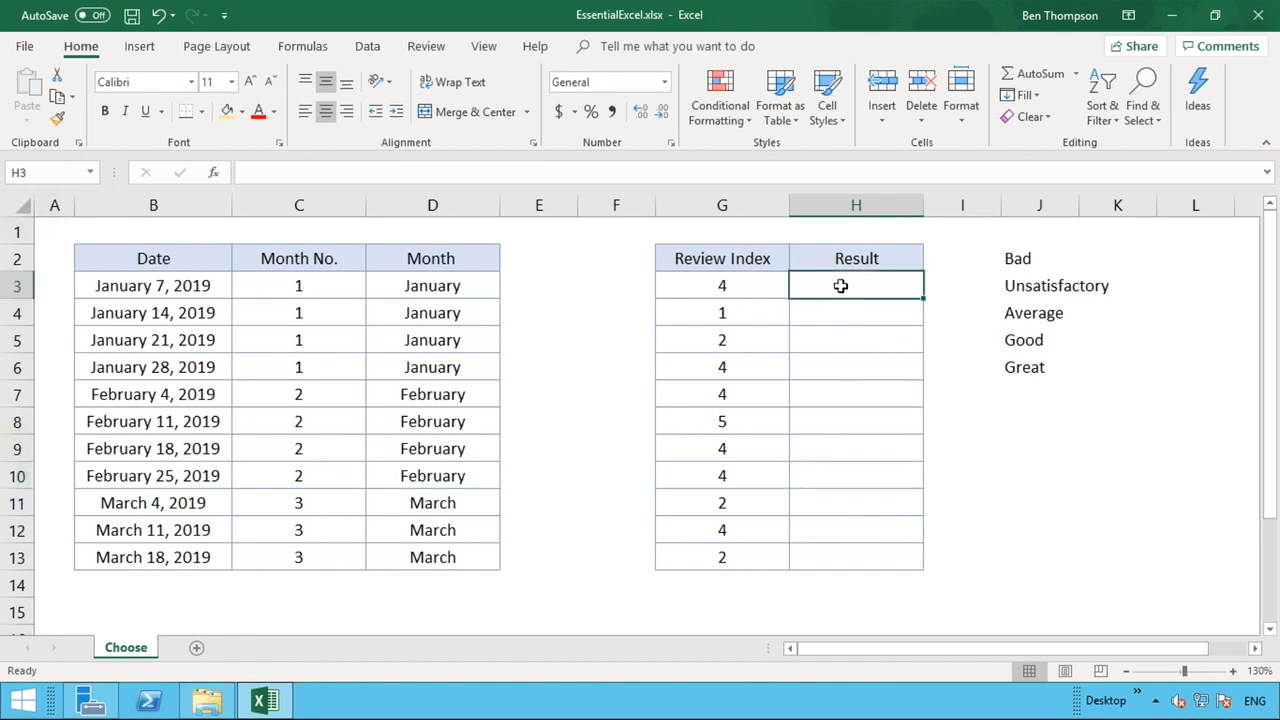
Step: Examine the first review index in G3 and the list of rating labels in J2:J6
left_click(771, 286)
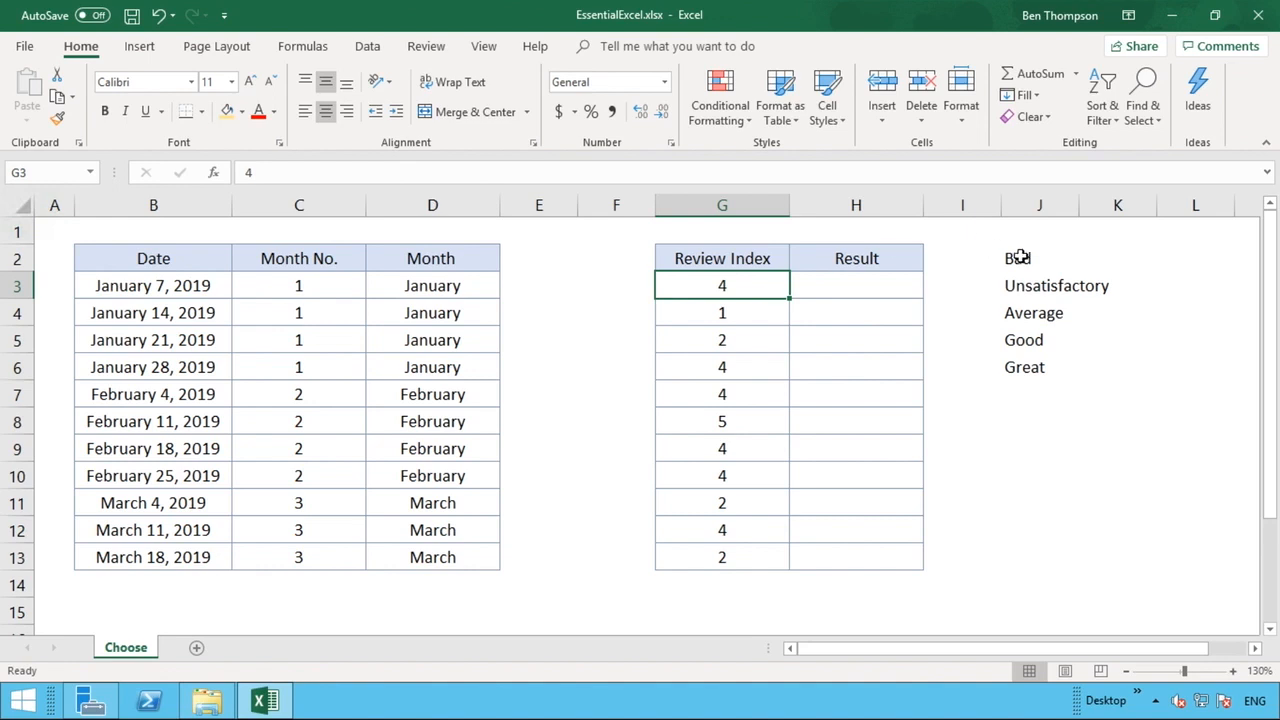
left_click_drag(1019, 257, 1020, 337)
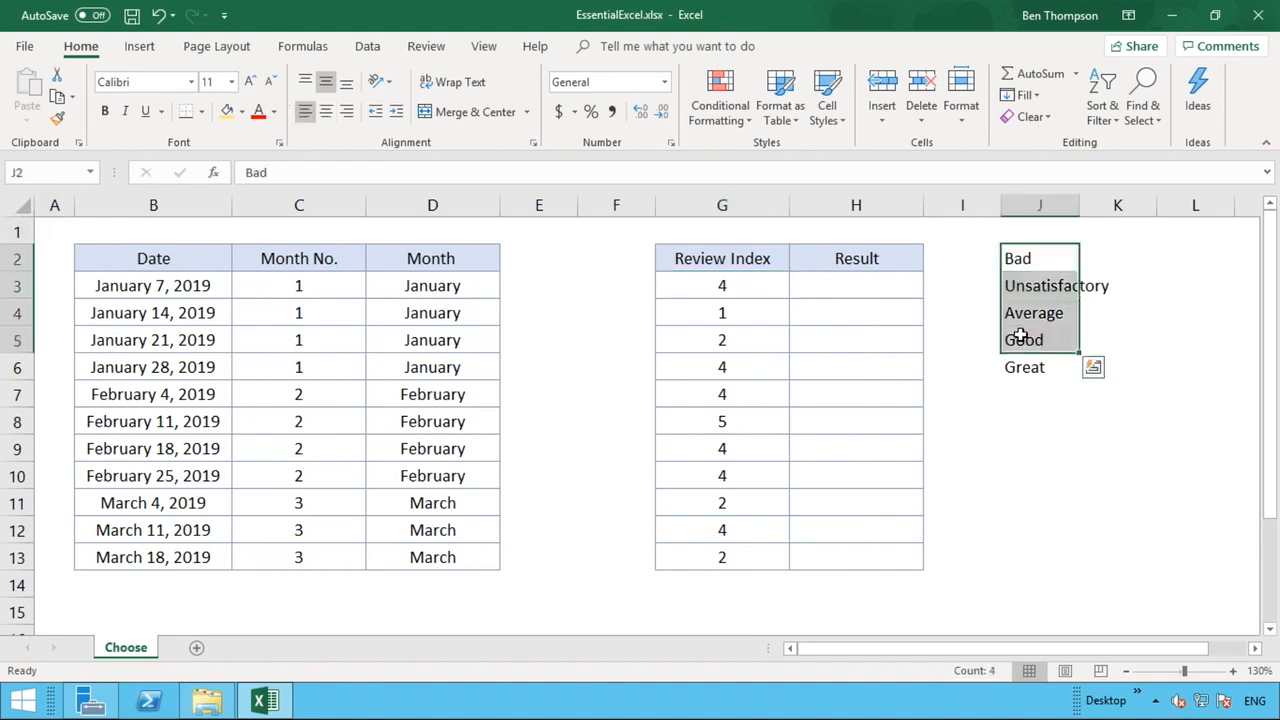
left_click(1020, 412)
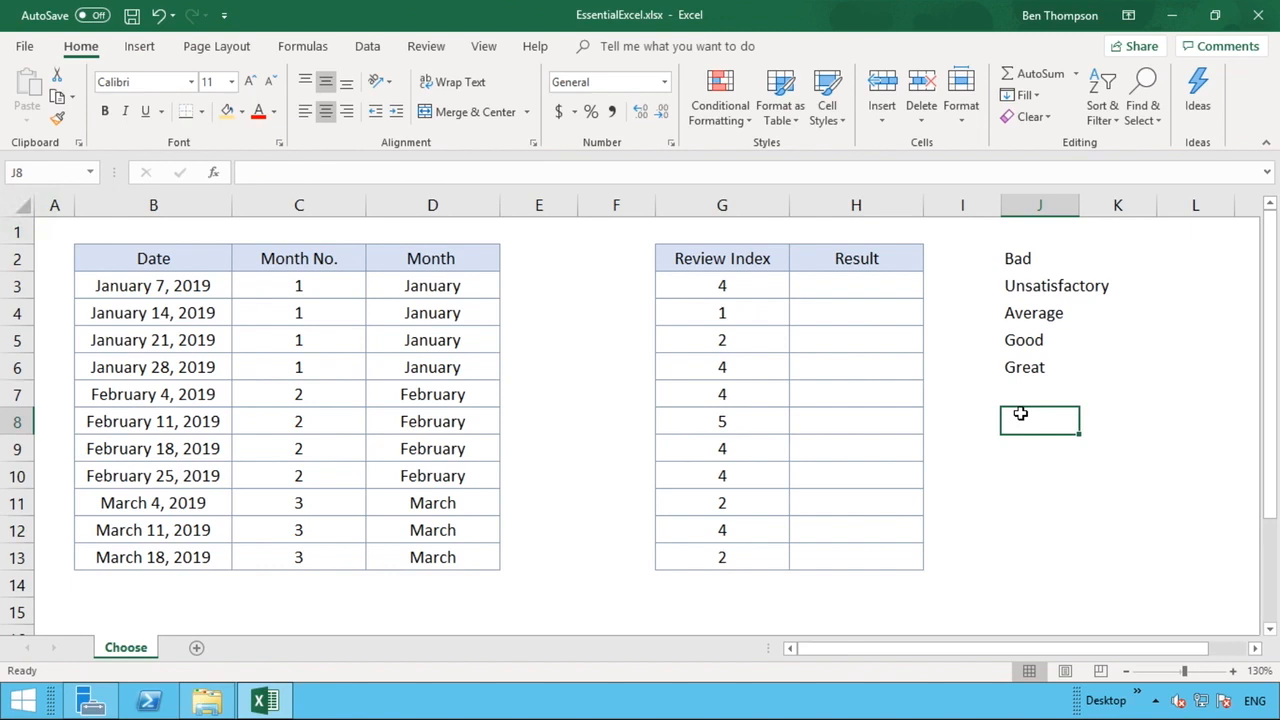
left_click(1044, 258)
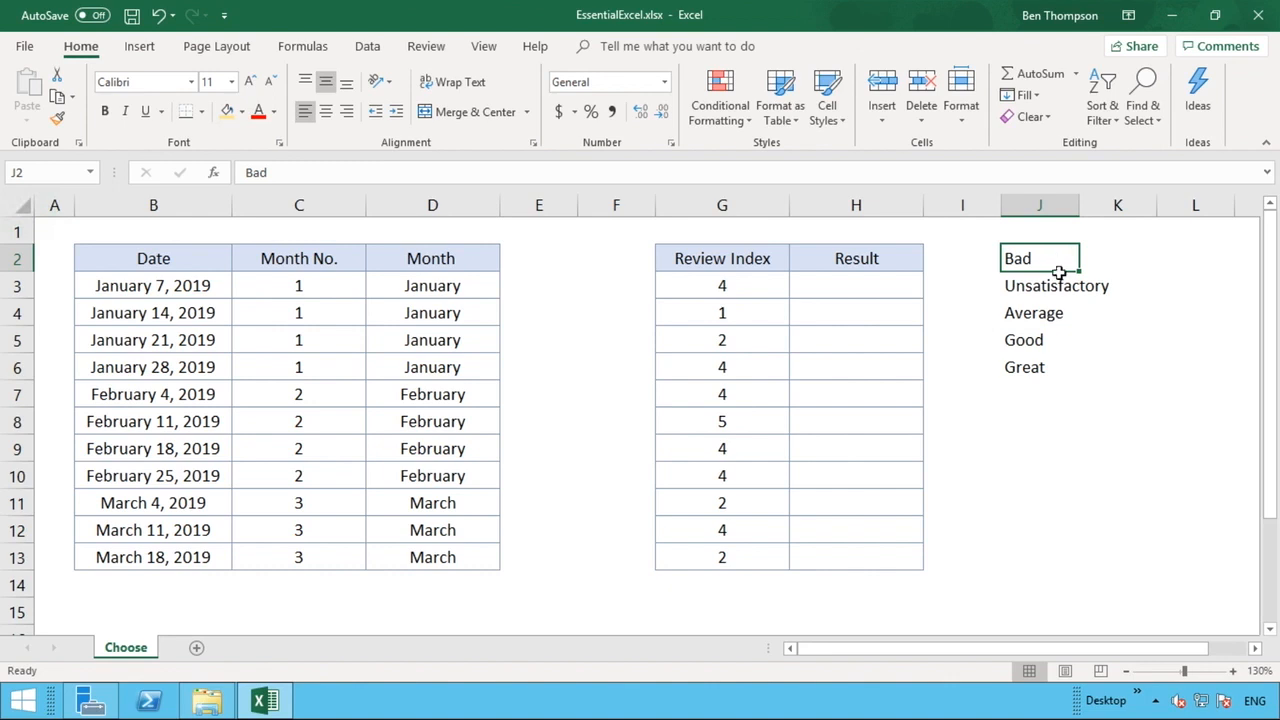
left_click(1057, 285)
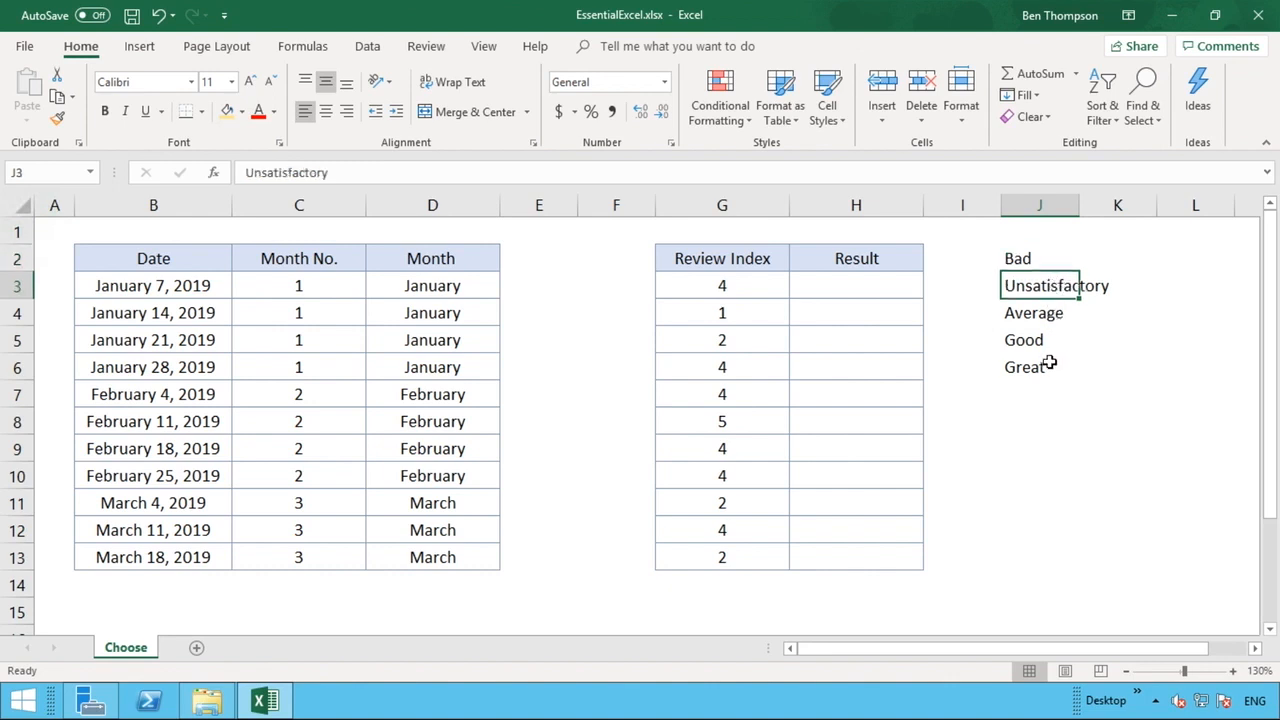
left_click(891, 283)
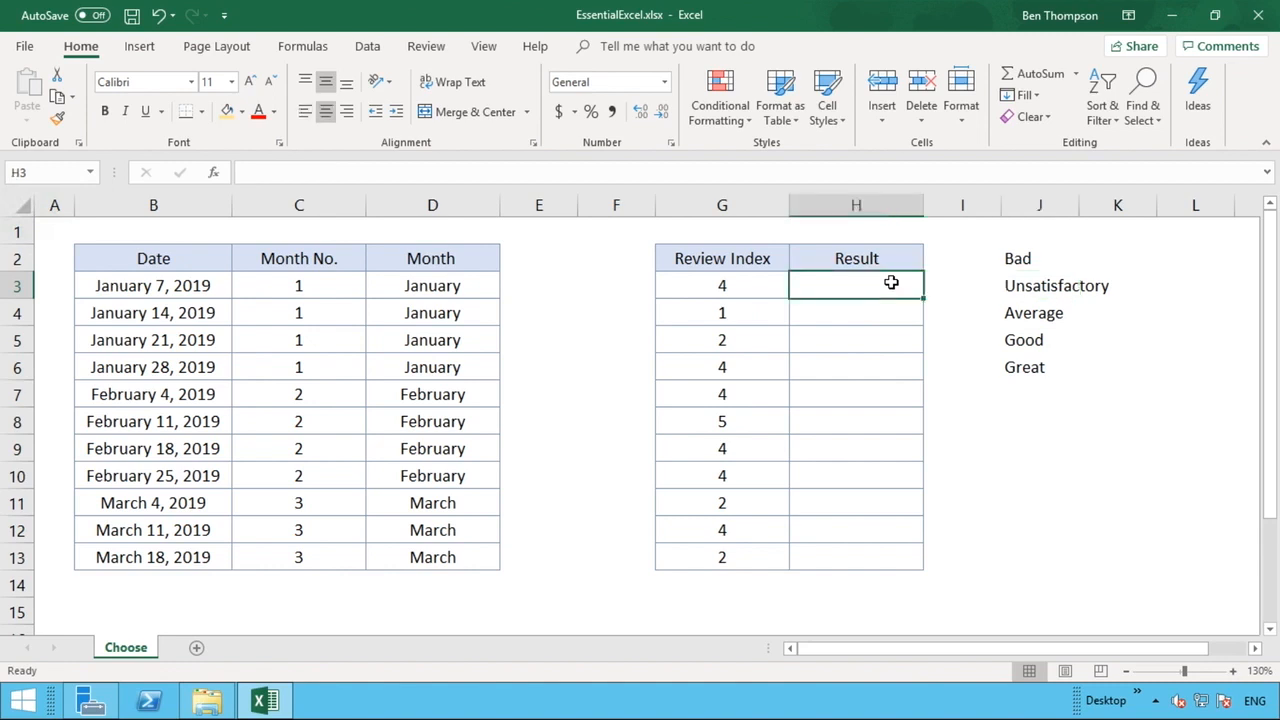
left_click(761, 292)
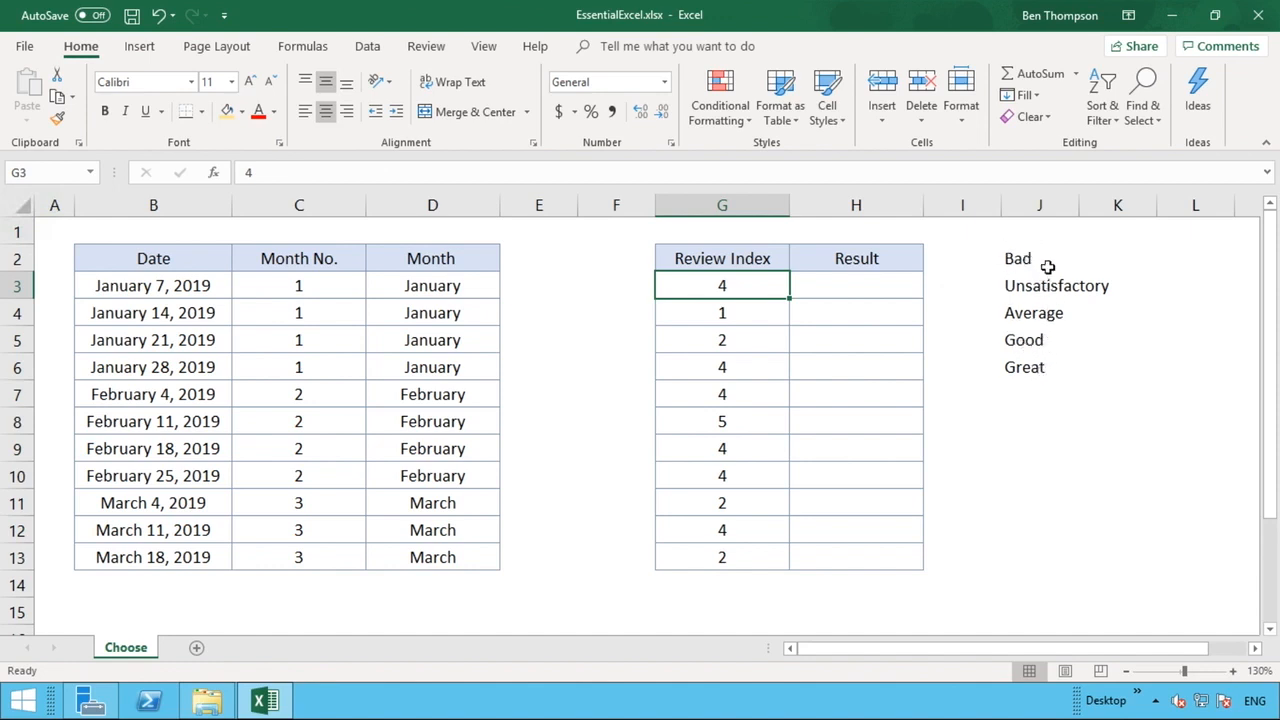
Step: Begin a CHOOSE formula in cell H3 with the review index in G3 as its index number
left_click(862, 284)
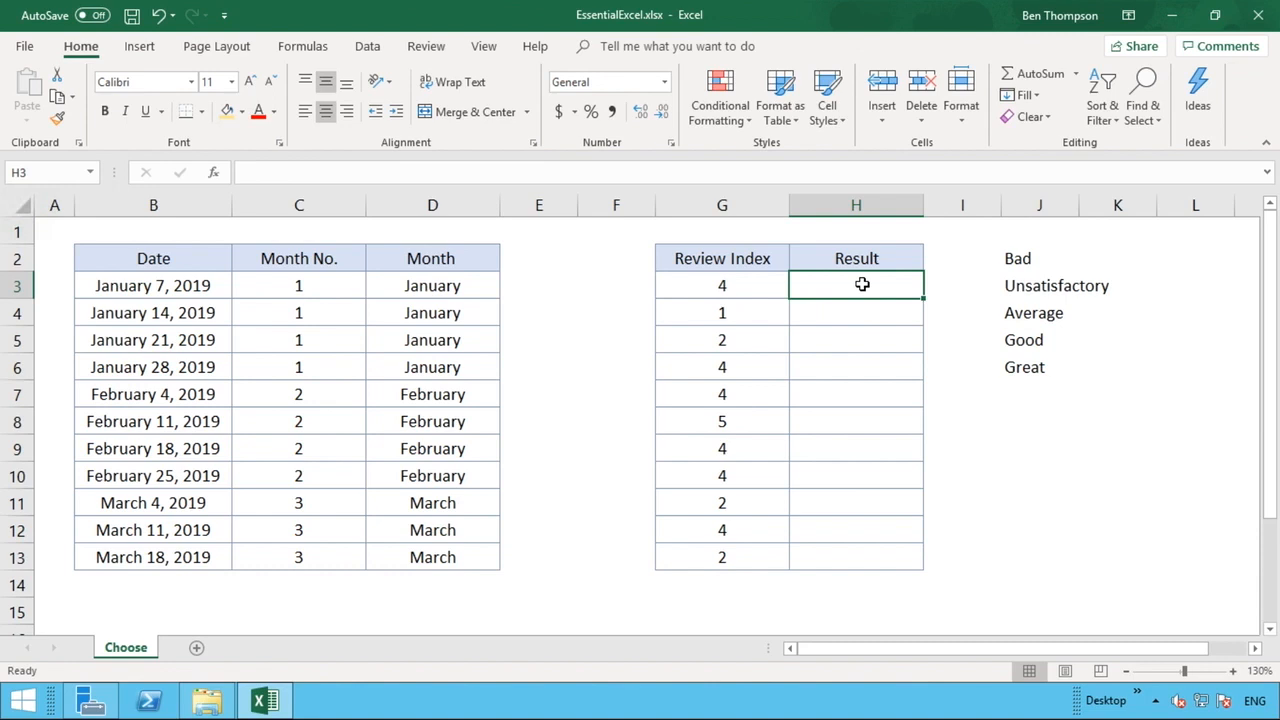
type("=C")
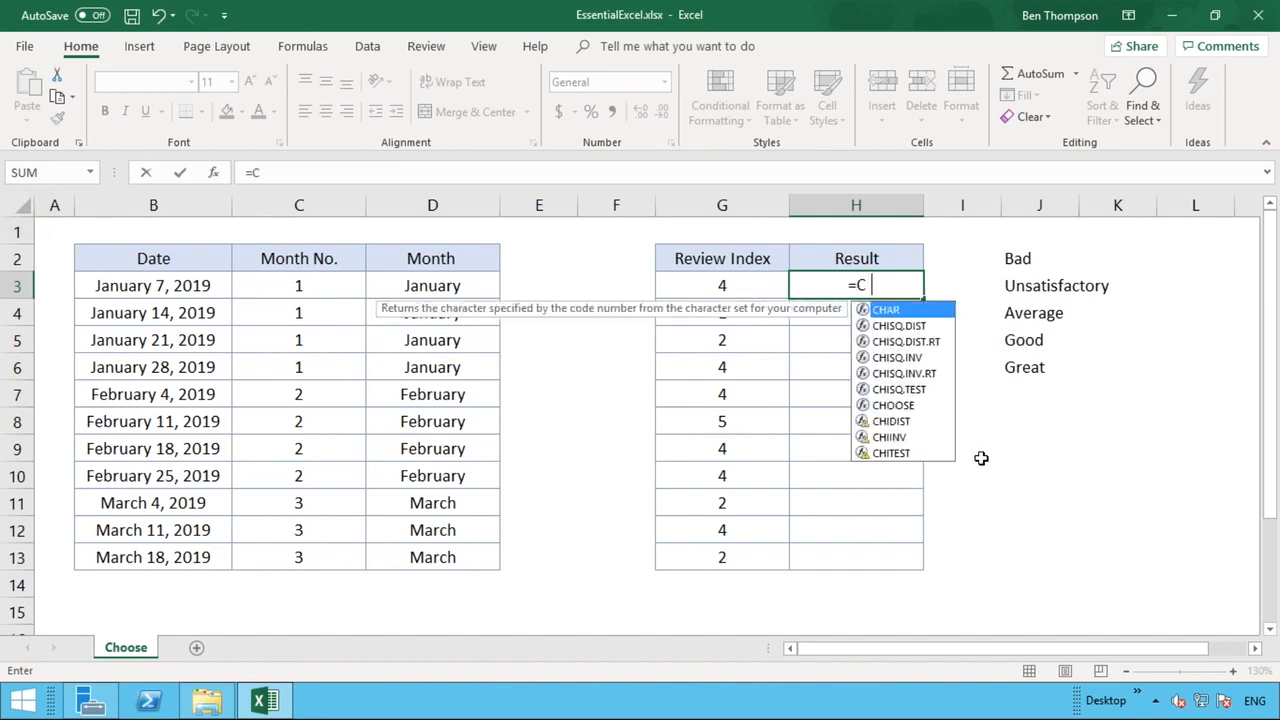
type("HOOSE(")
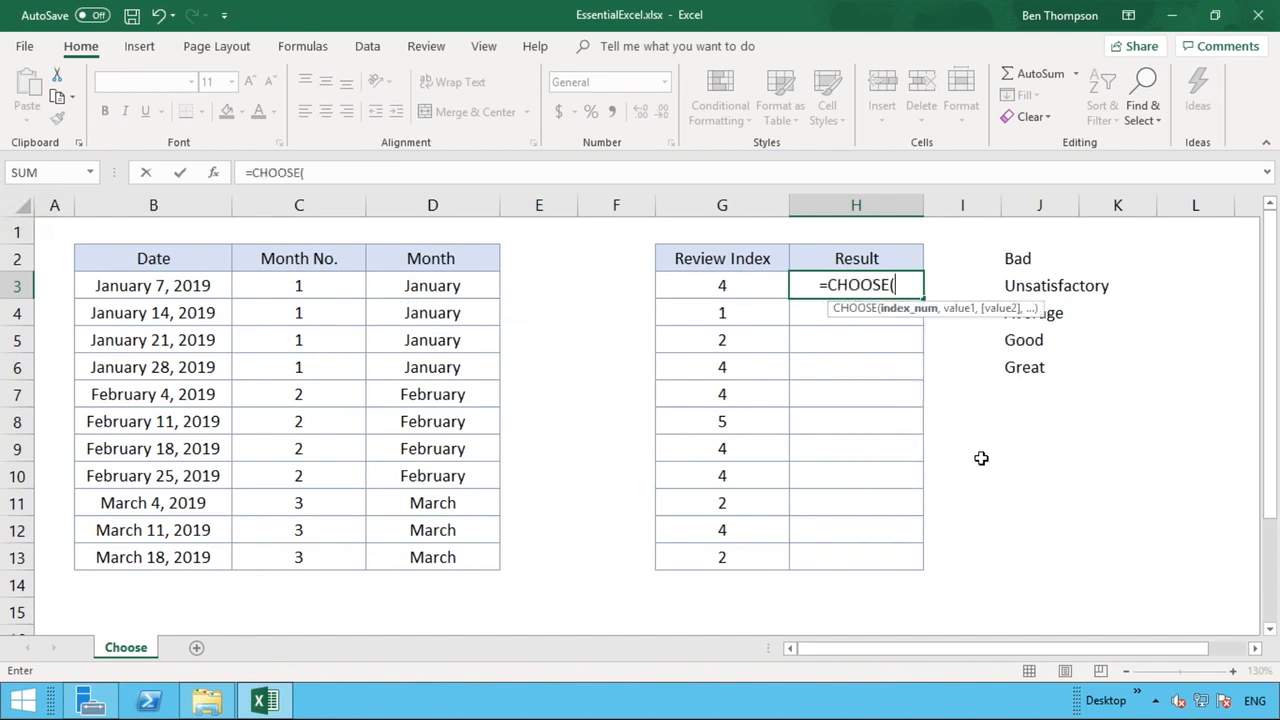
left_click(727, 286)
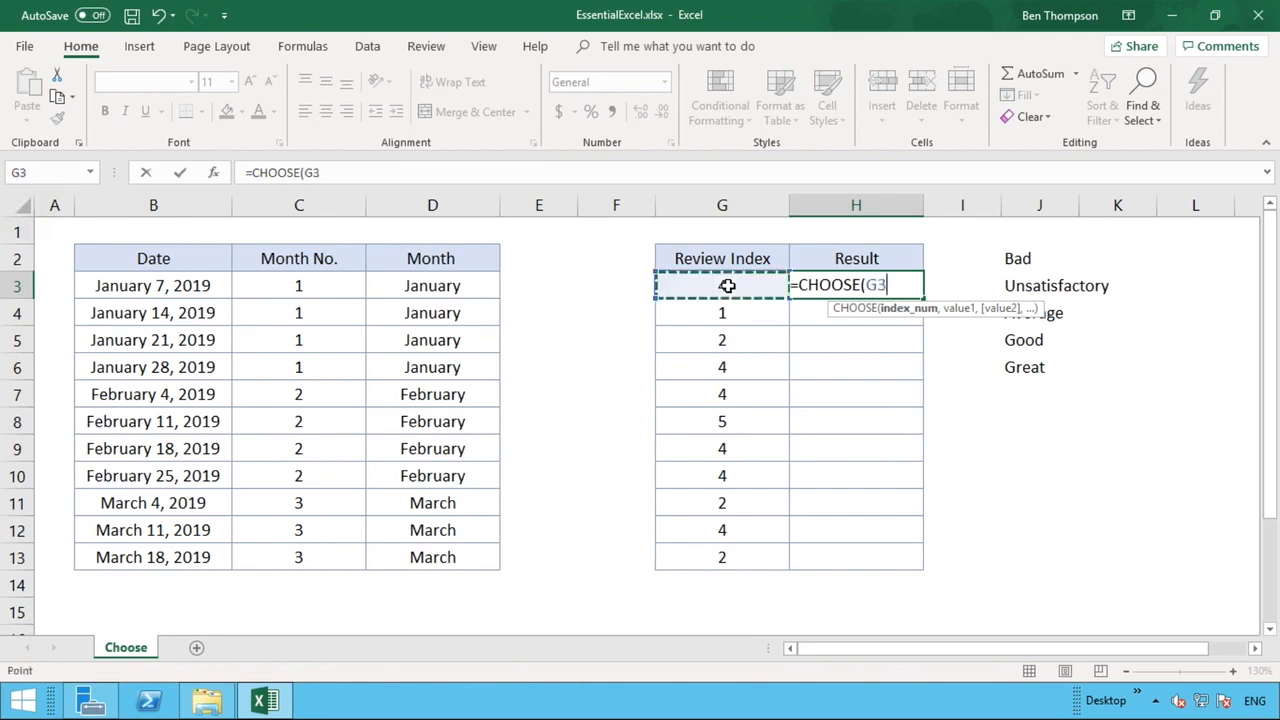
type(",")
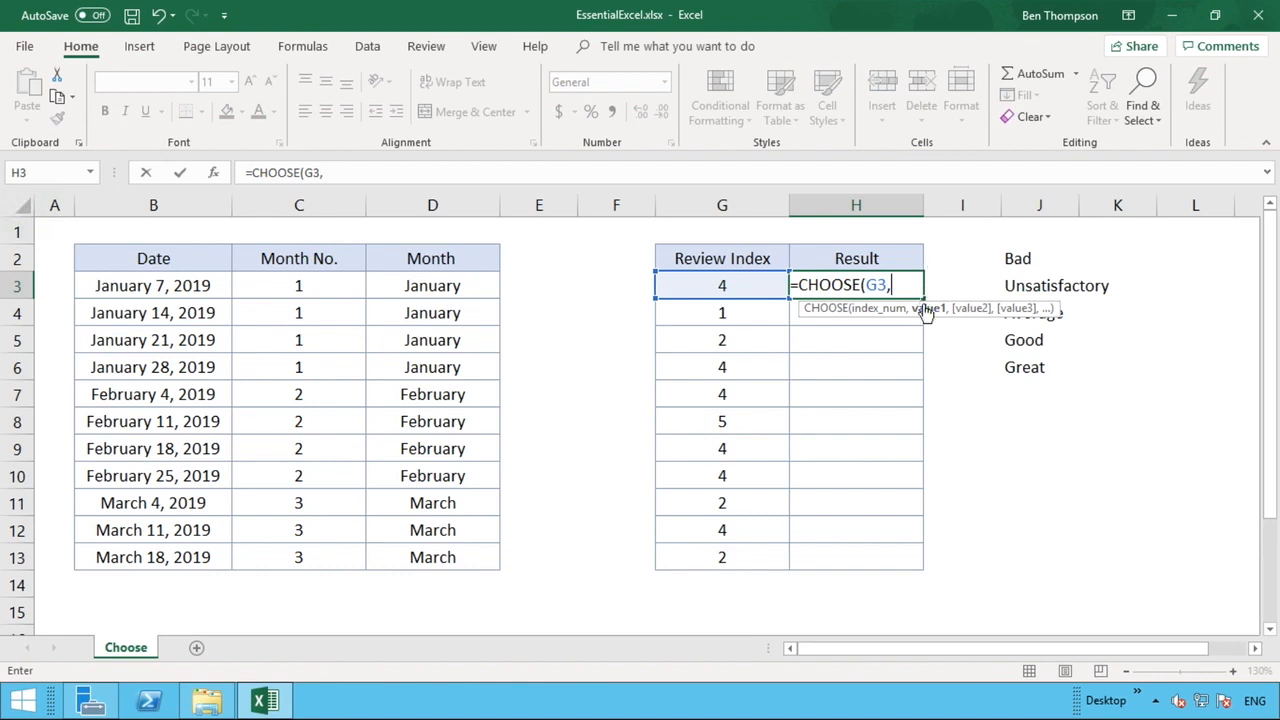
Step: Complete the CHOOSE formula in H3 with the label cells J2, J3, J4, J5 and J6 as its values
left_click(1017, 259)
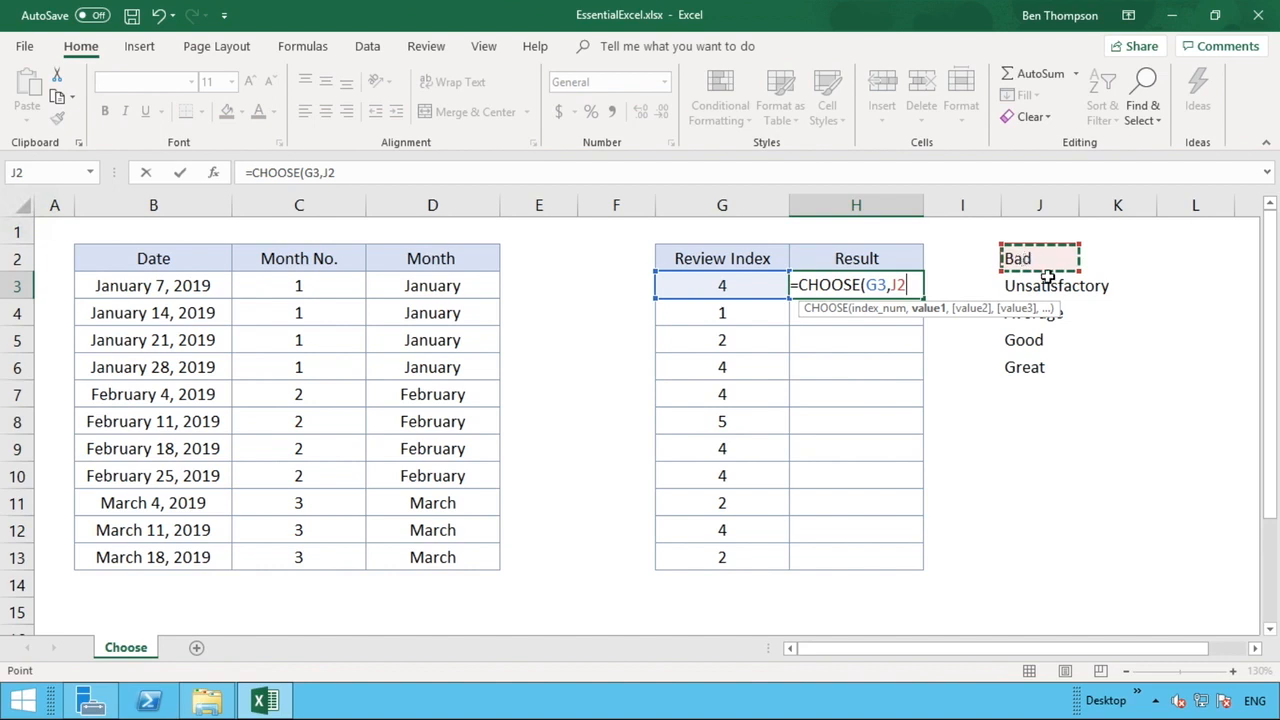
type(",")
left_click(1043, 285)
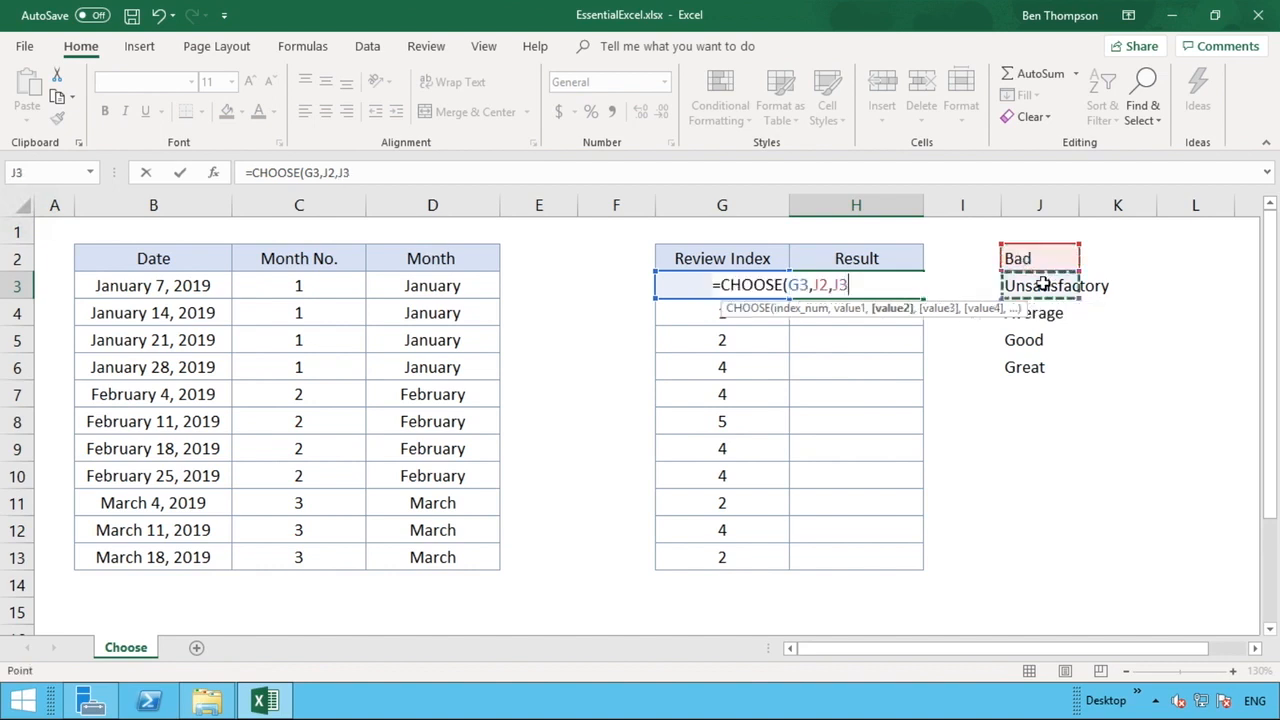
type(",")
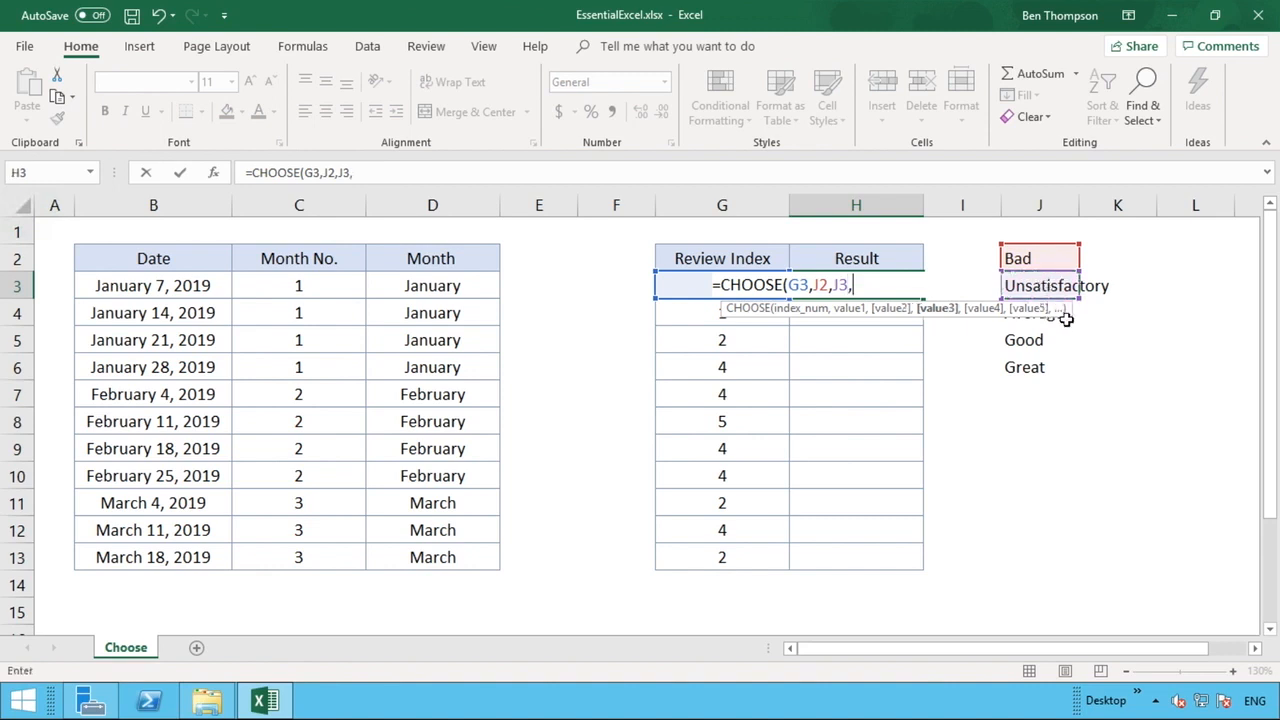
left_click(1066, 318)
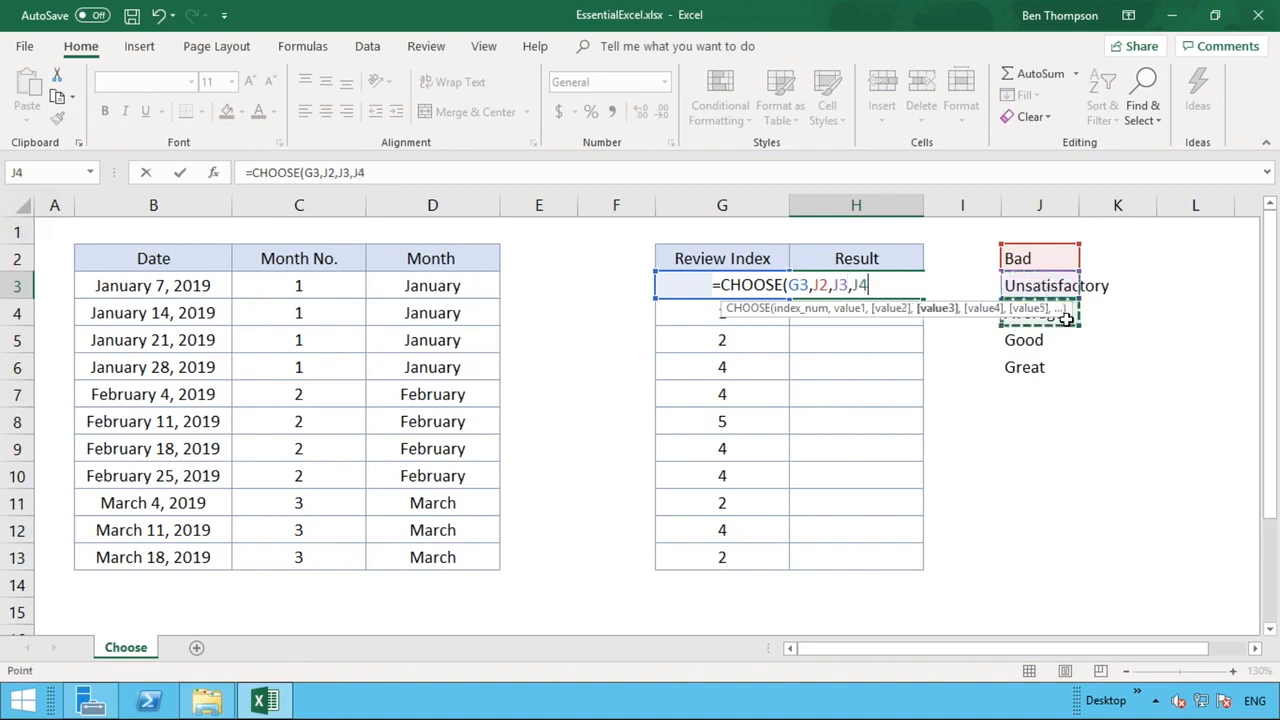
type(",")
left_click(1047, 340)
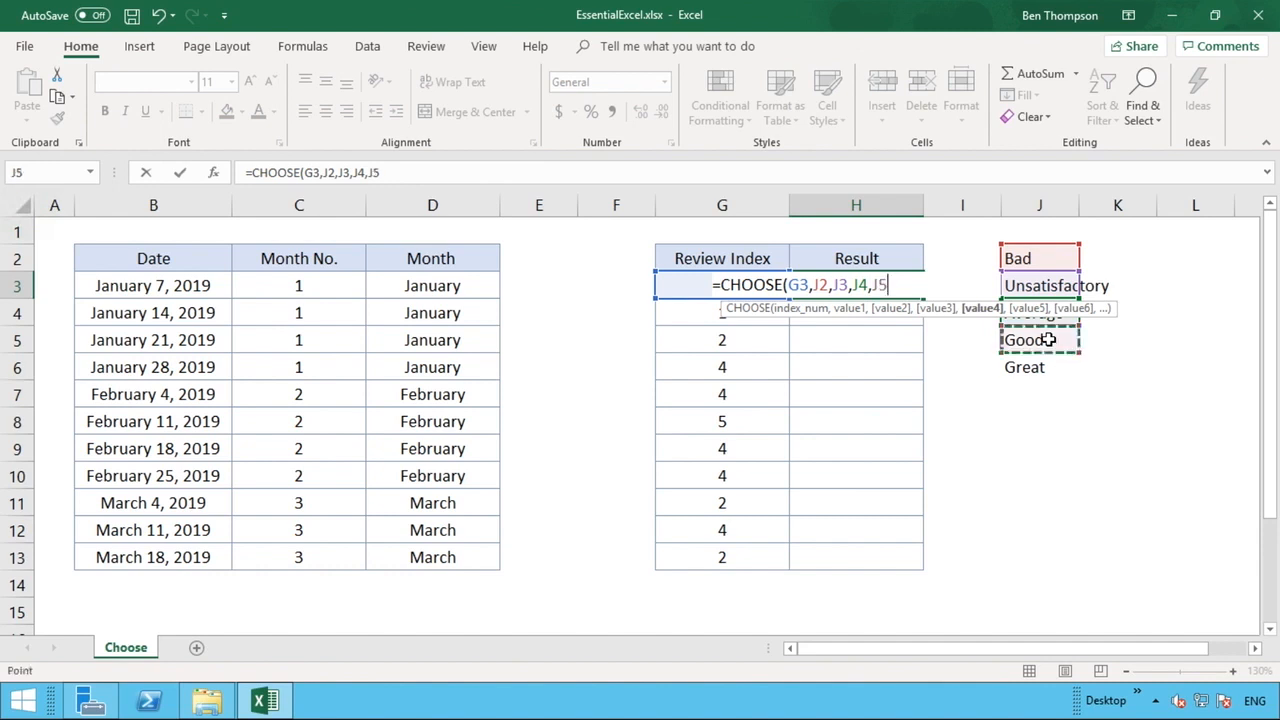
type(",")
left_click(1038, 369)
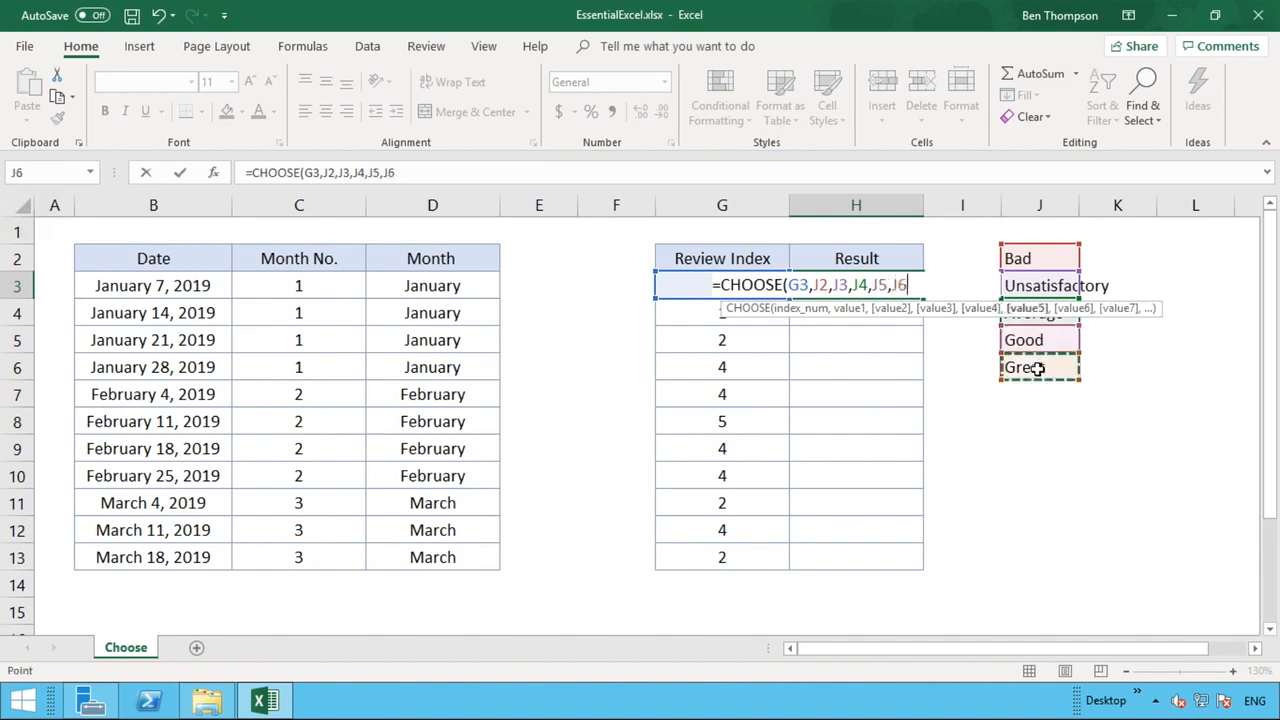
type(")")
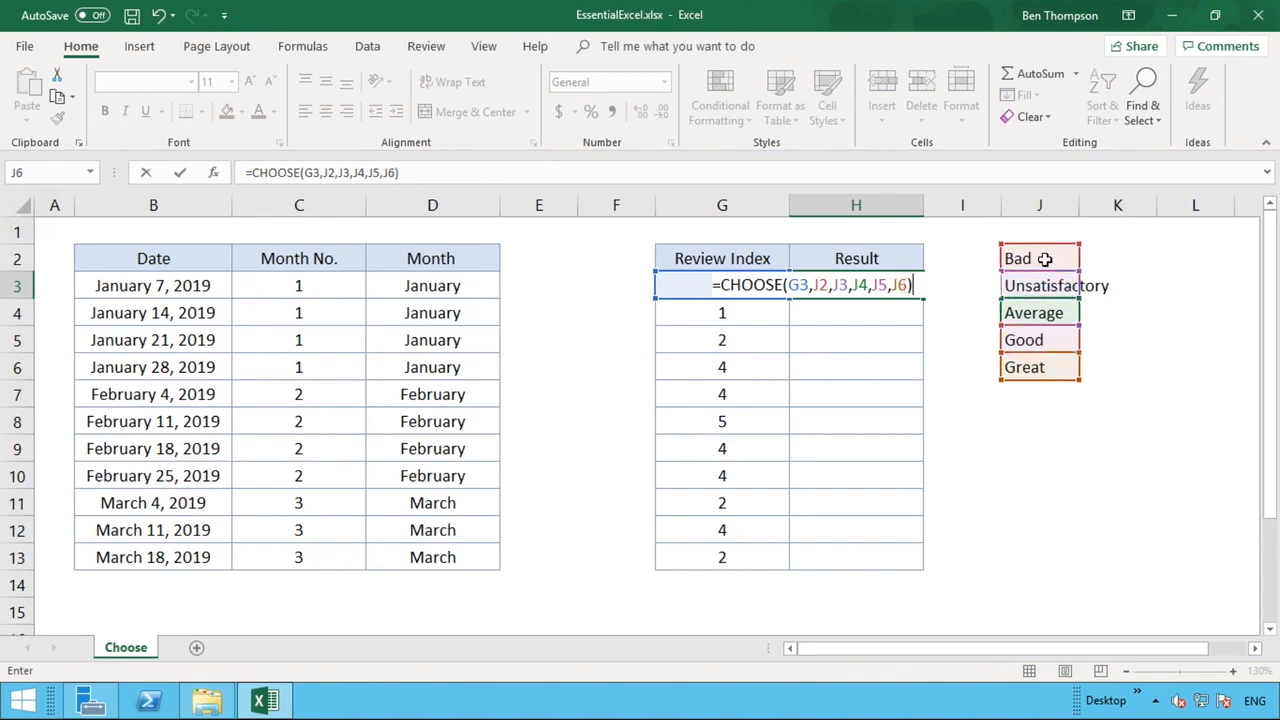
key("Return")
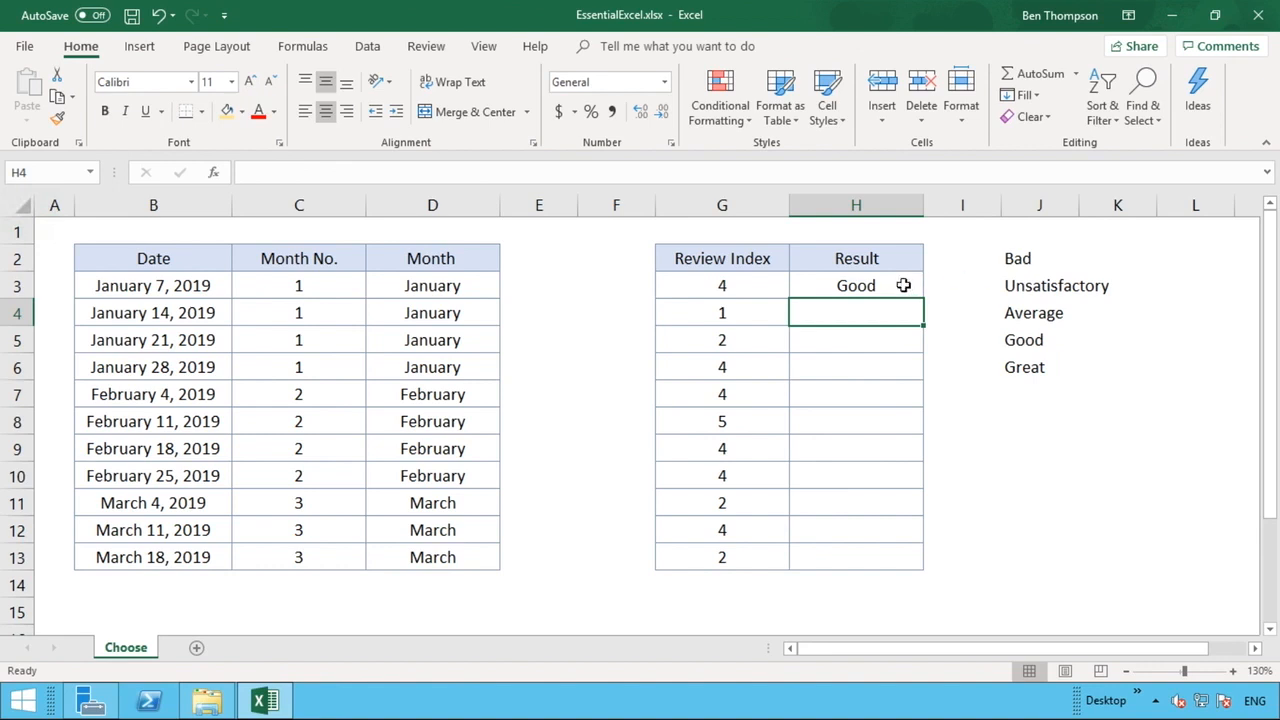
Step: Try to fill the CHOOSE formula with its relative label references from H3 down through H13
left_click(902, 286)
left_click_drag(922, 296, 920, 566)
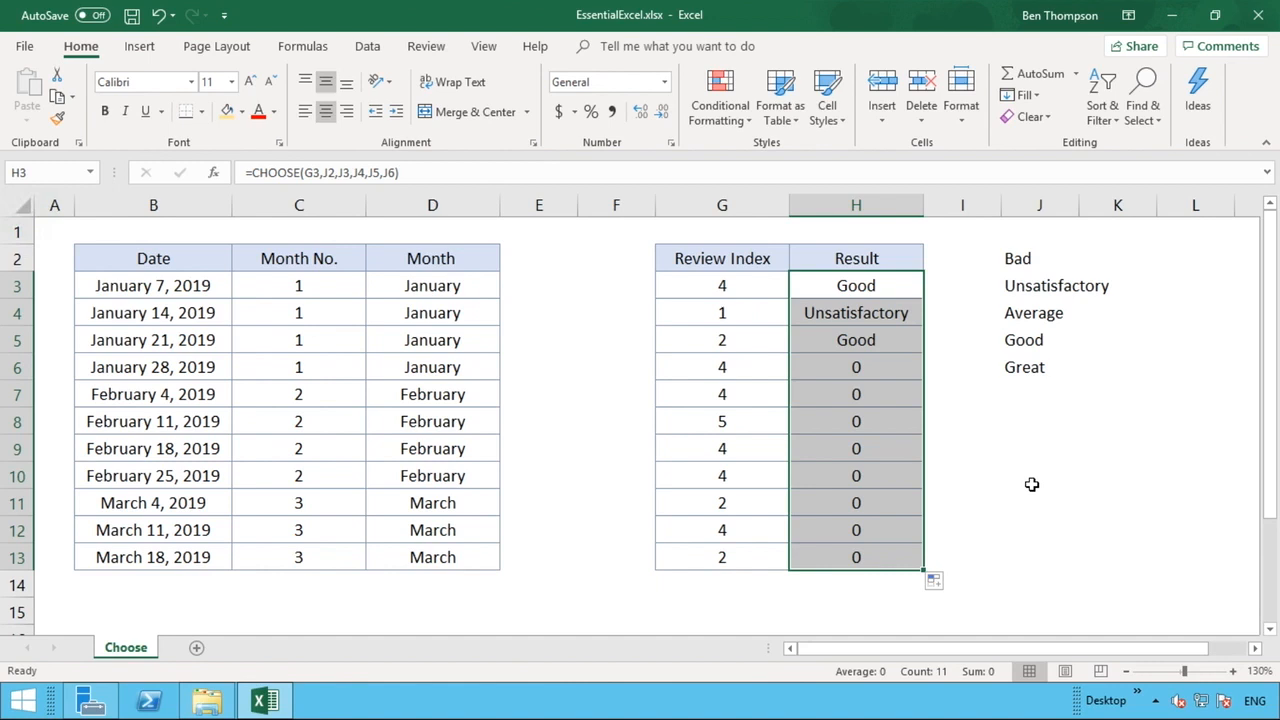
left_click(1032, 484)
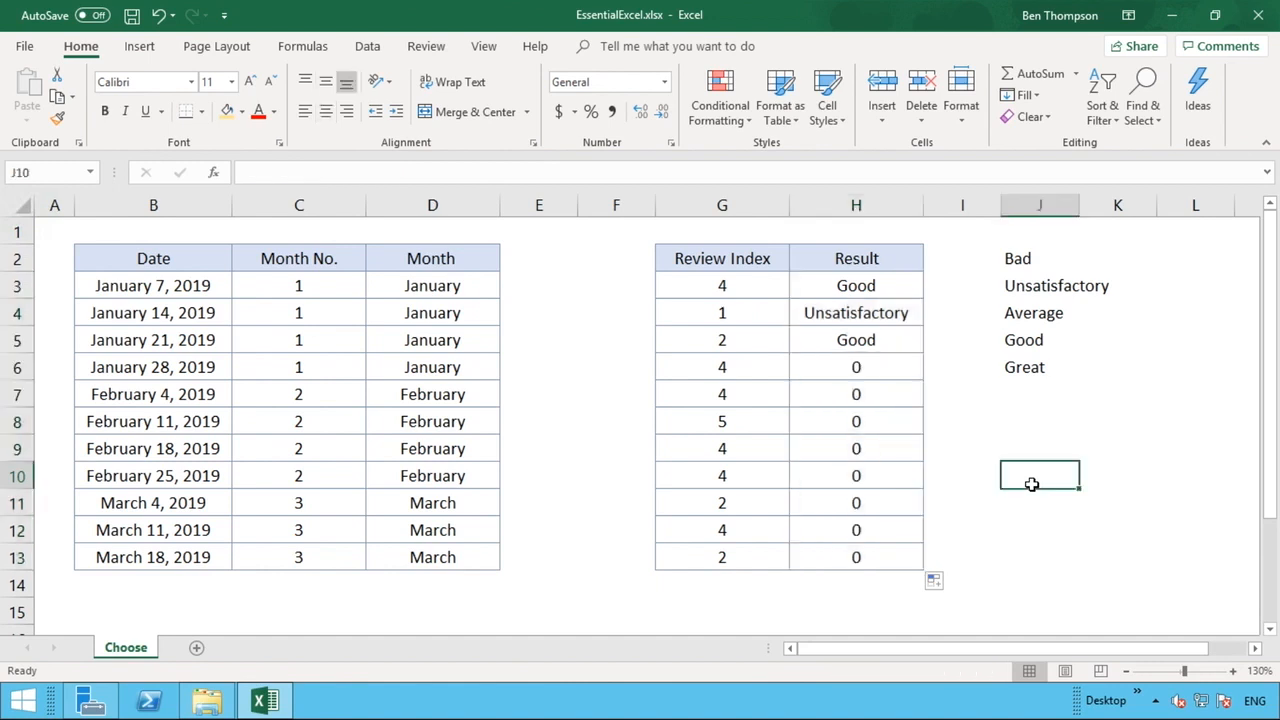
left_click(878, 369)
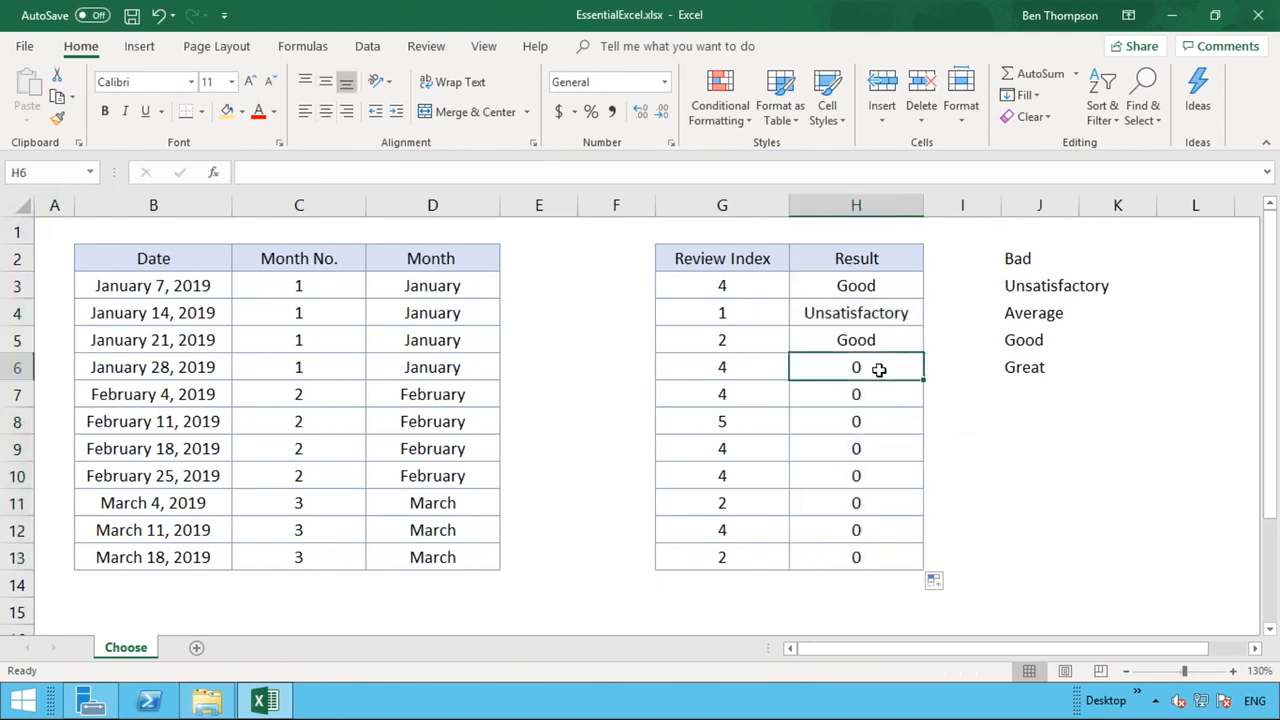
Step: Make the label references in H3's CHOOSE formula absolute: $J$2, $J$3, $J$4, $J$5 and $J$6, leaving G3 relative
left_click(870, 287)
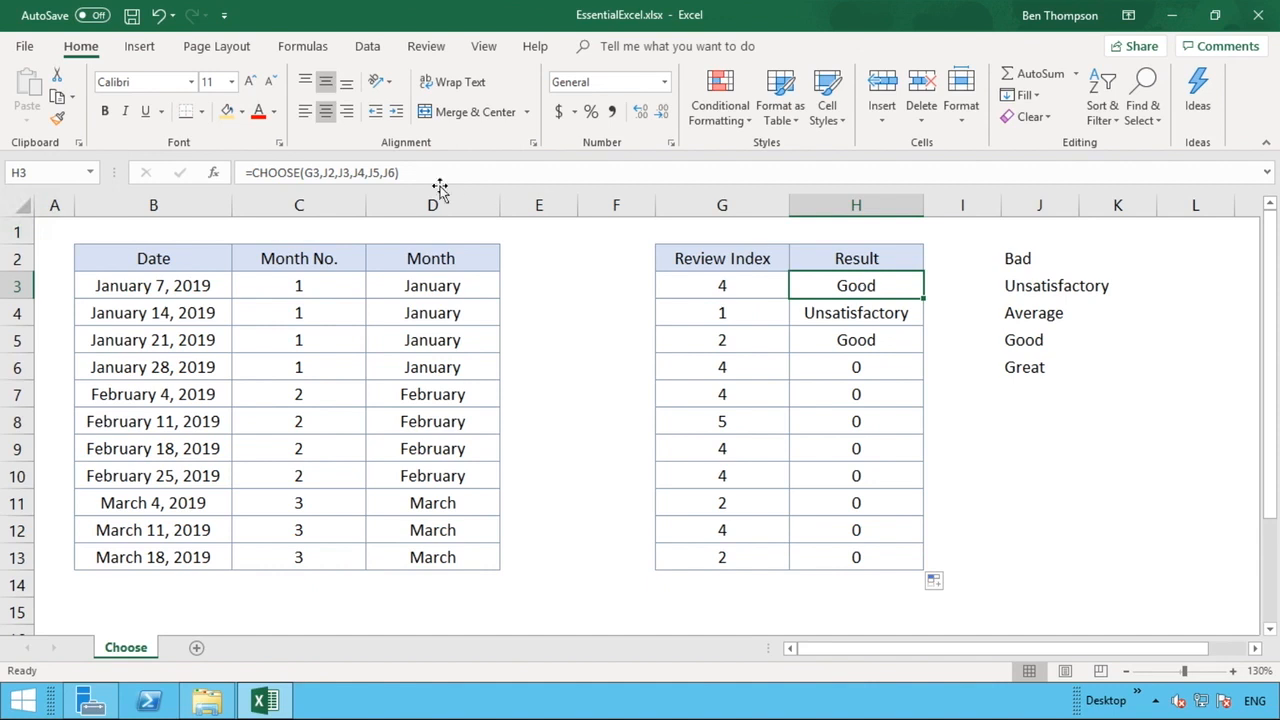
left_click(324, 172)
type("$")
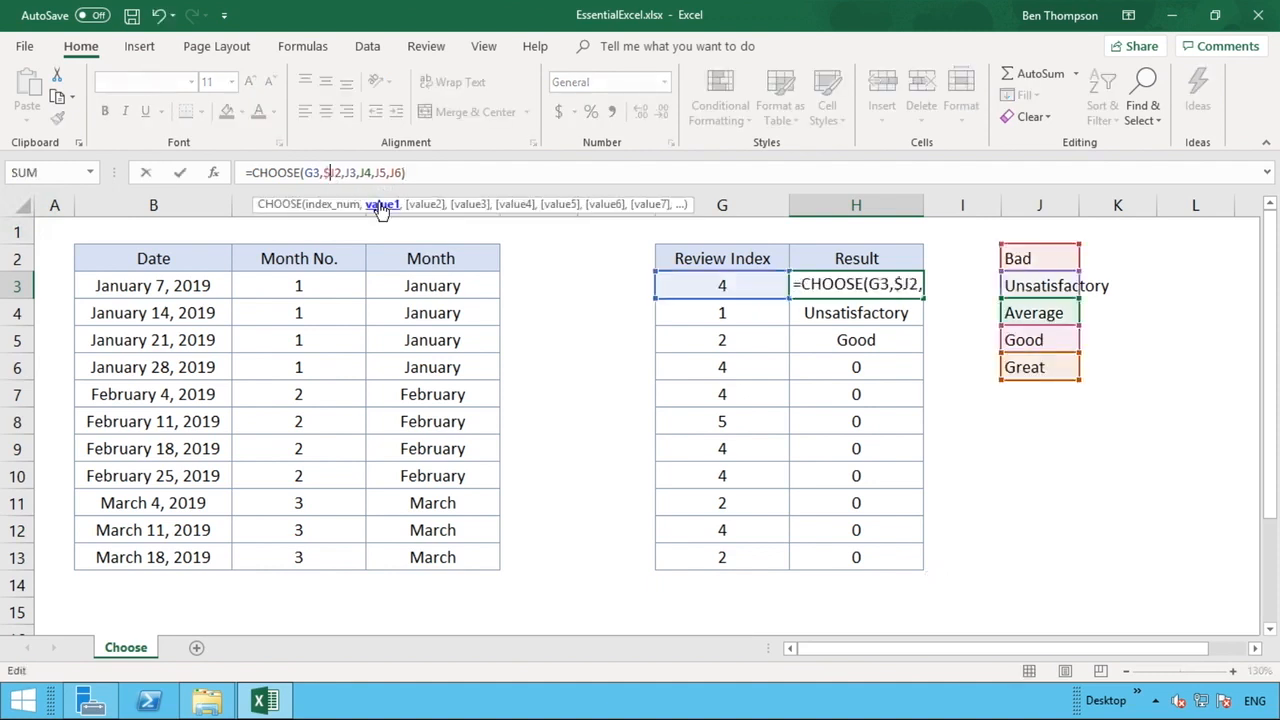
key("Right")
type("$")
key("Right")
key("Right")
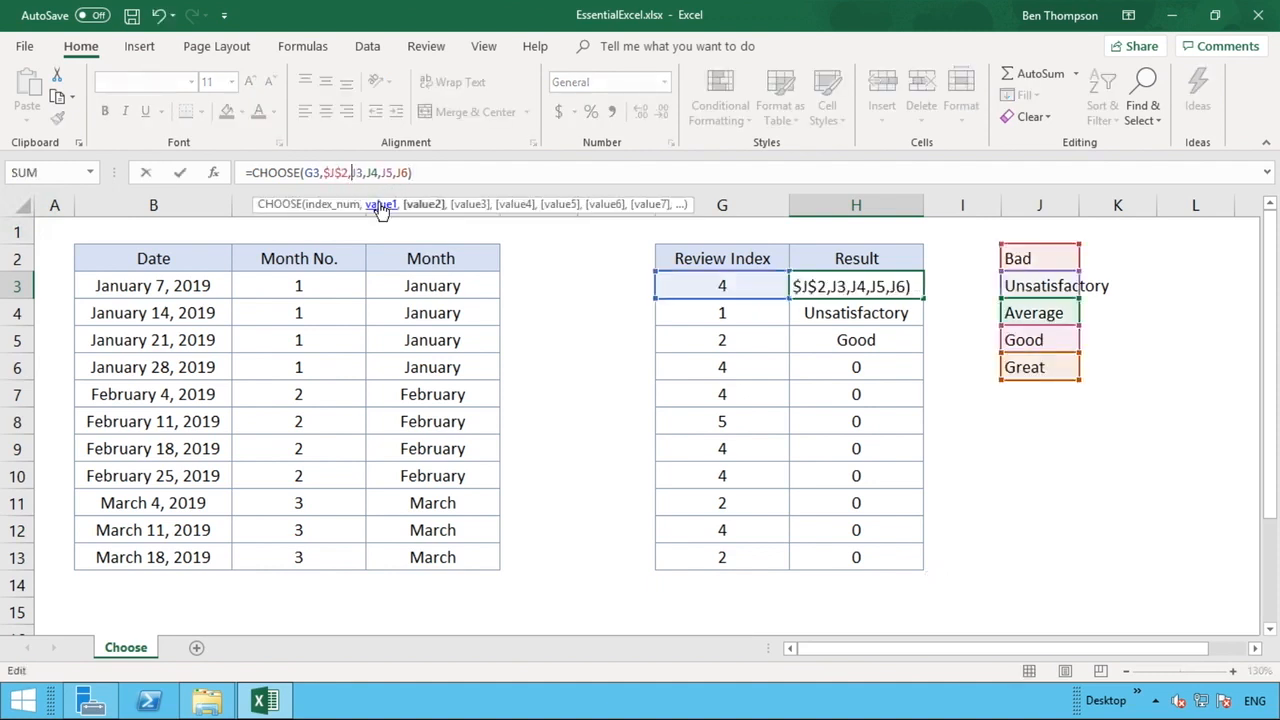
type("$")
key("Right")
key("Right")
type("$")
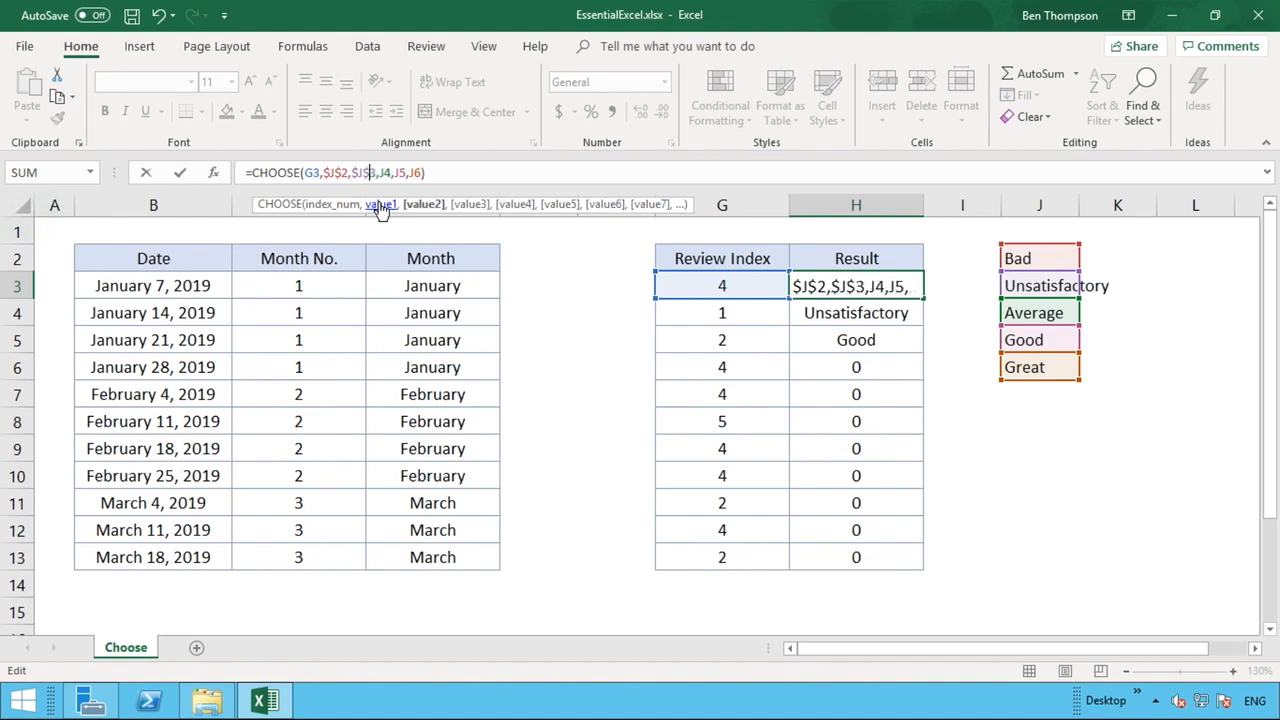
key("Right")
key("Right")
type("$")
key("Right")
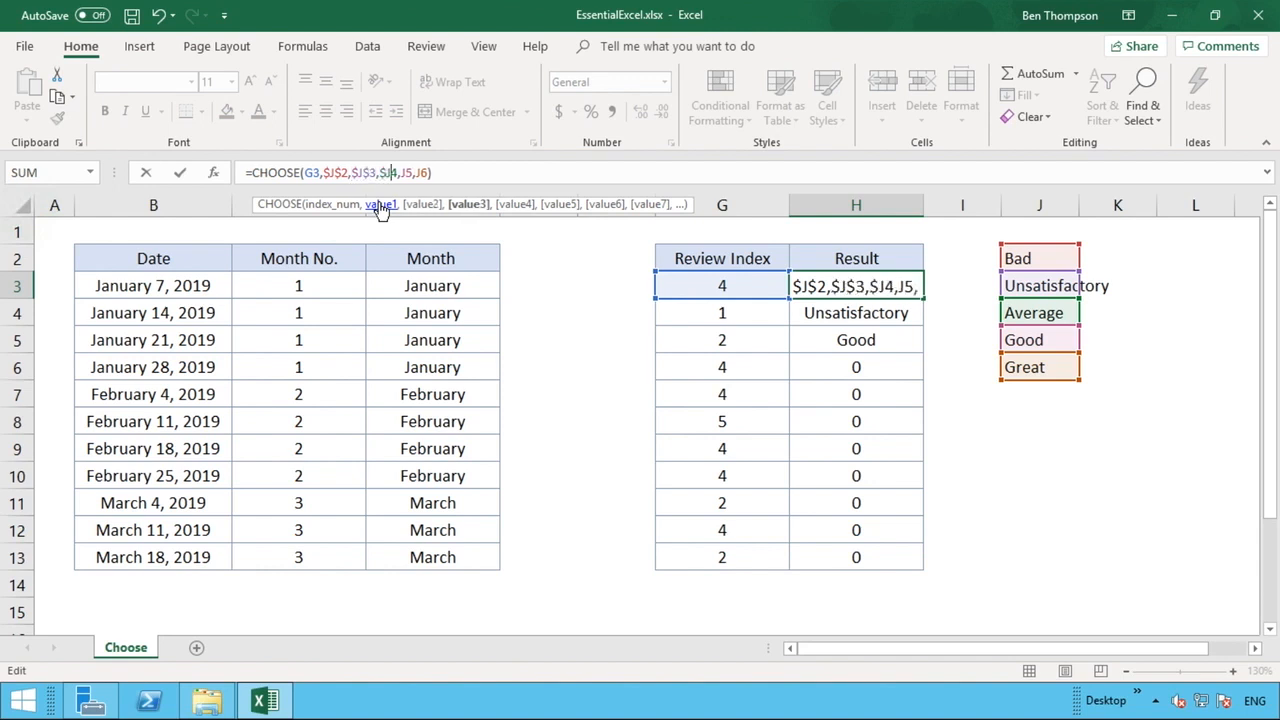
type("$")
key("Right")
key("Right")
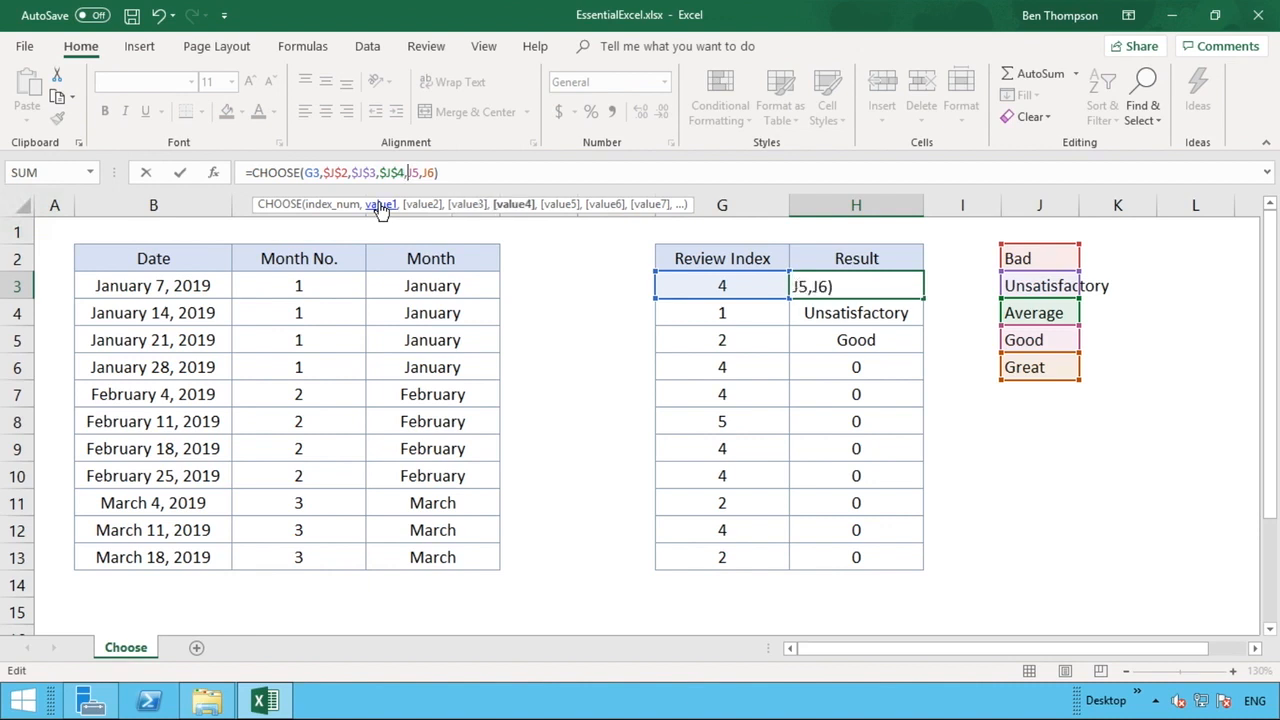
type("$")
key("Right")
type("$")
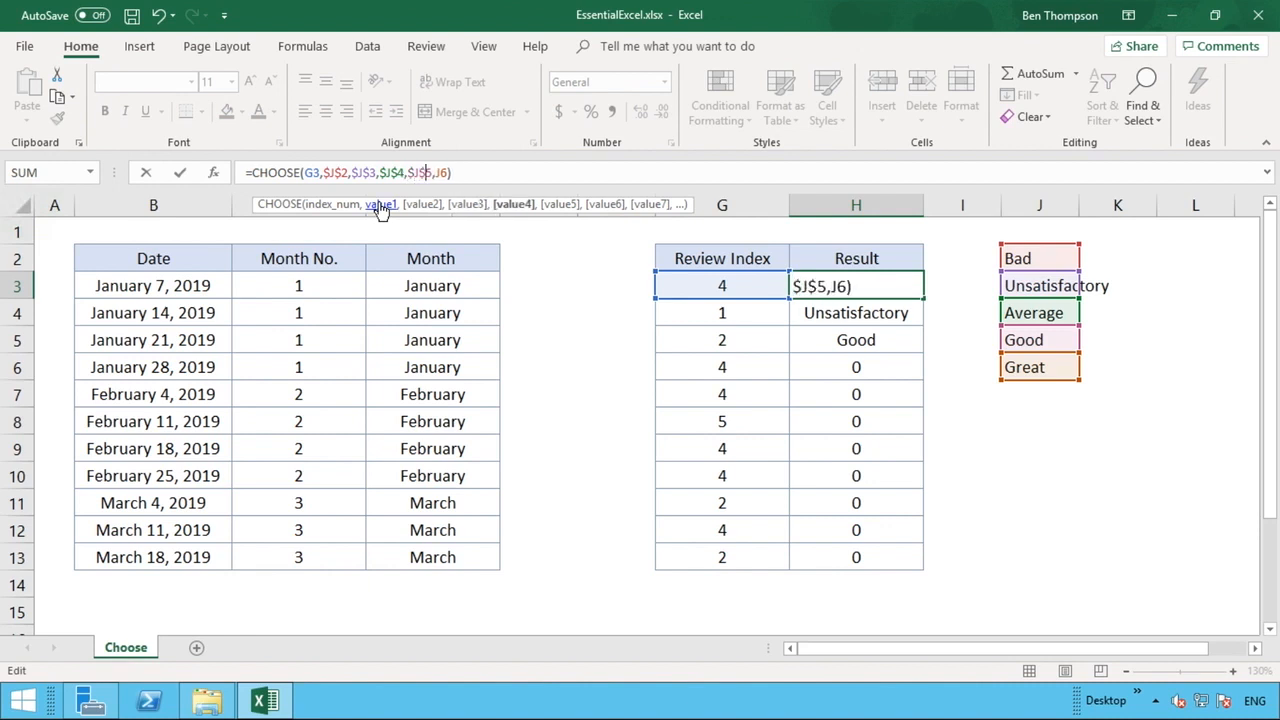
key("Right")
key("Right")
type("$")
key("Right")
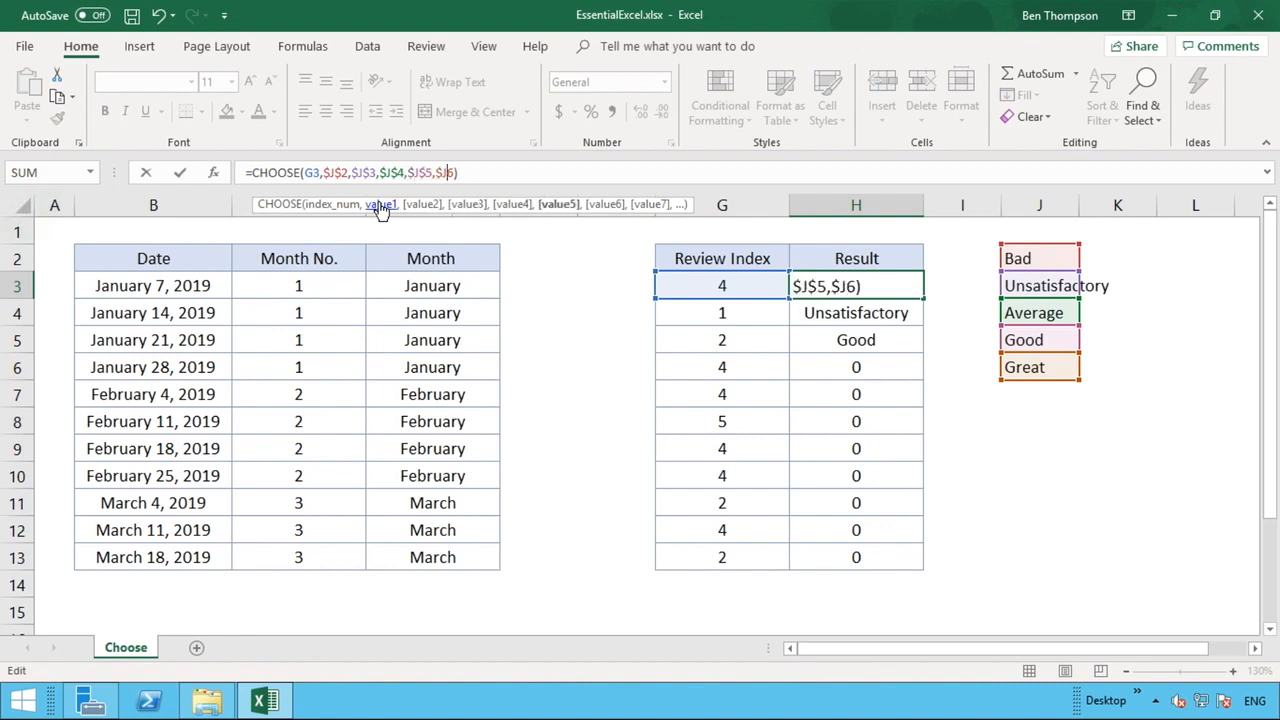
type("$")
key("Return")
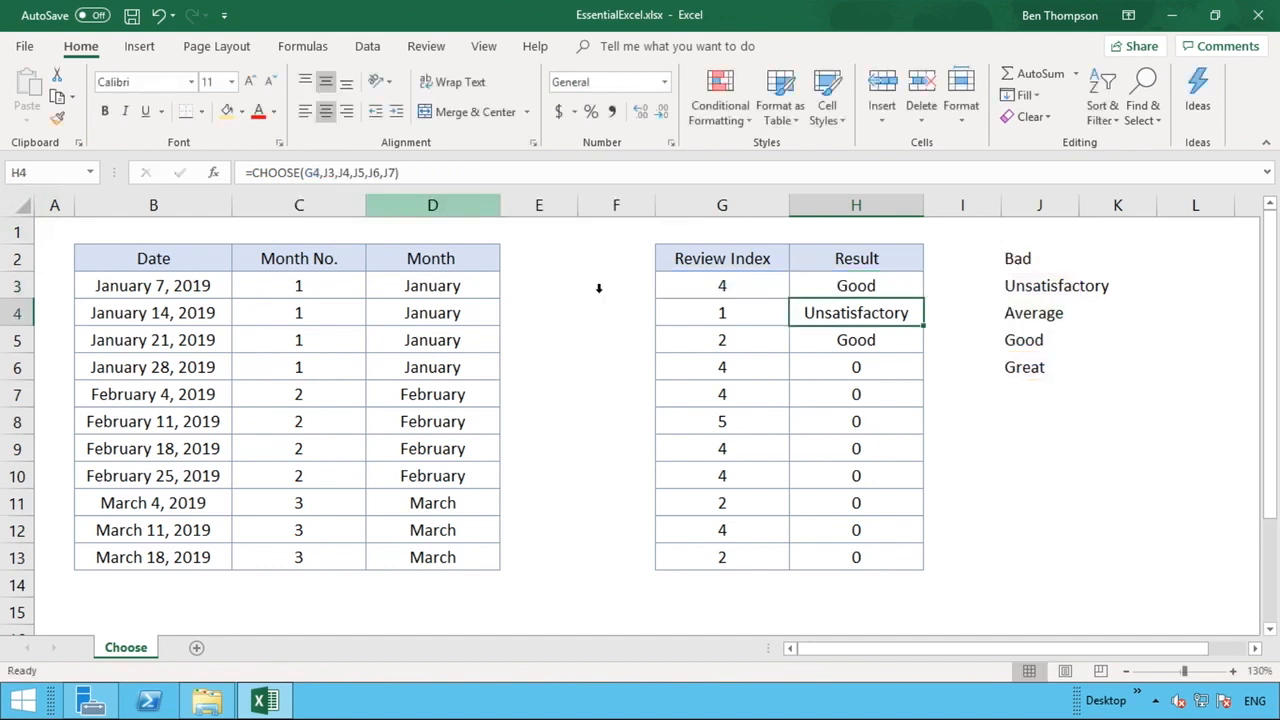
Step: Fill the CHOOSE formula with absolute label references from H3 down through H13, then reselect H3
left_click(871, 287)
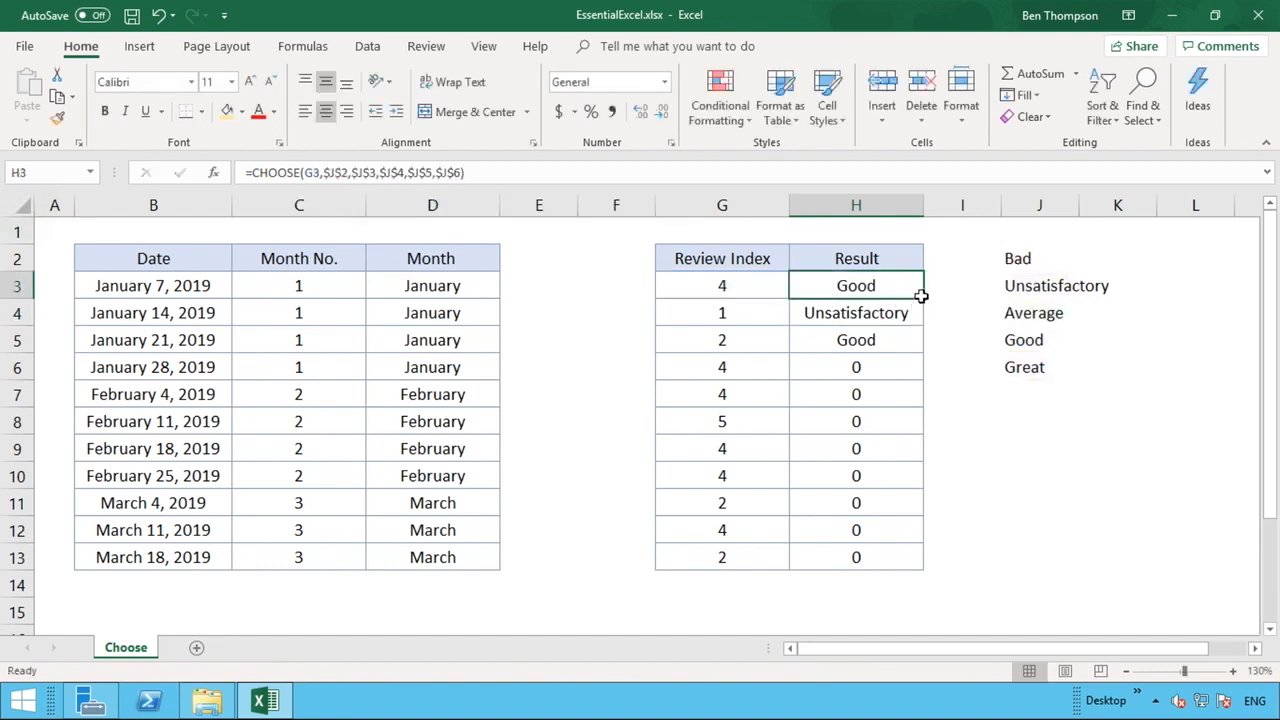
left_click_drag(923, 298, 923, 570)
left_click(1013, 516)
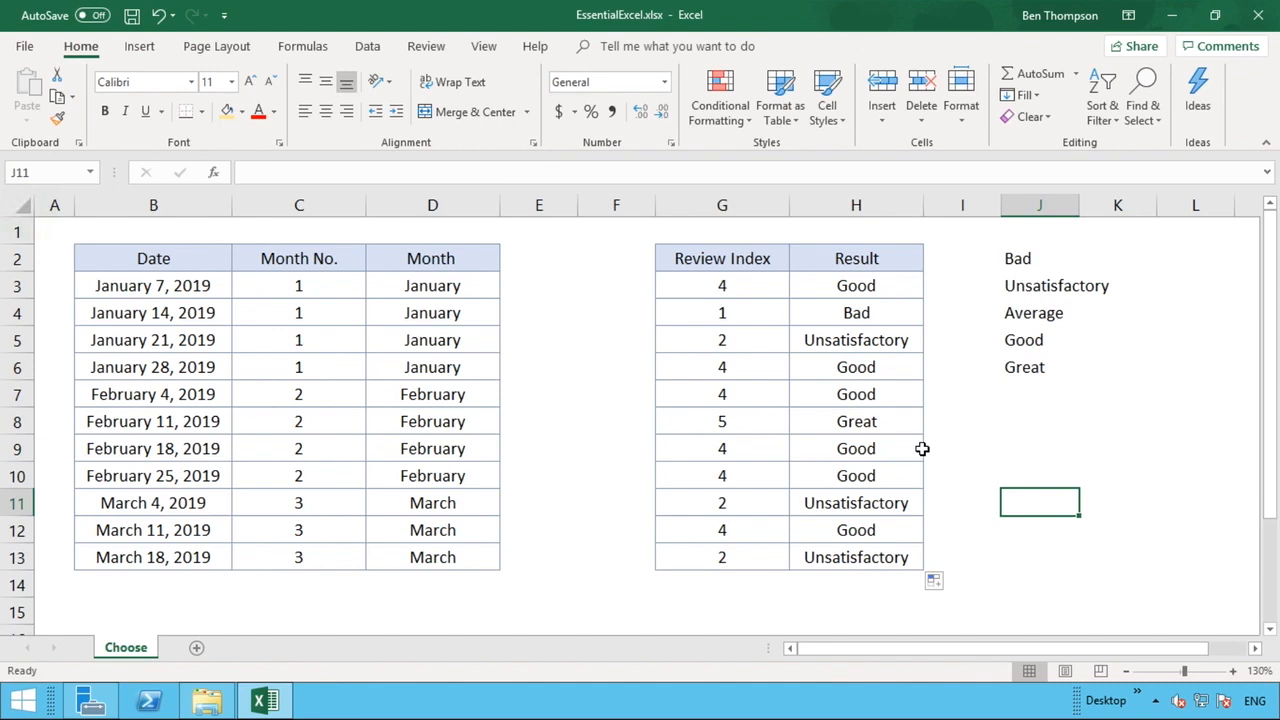
left_click(829, 279)
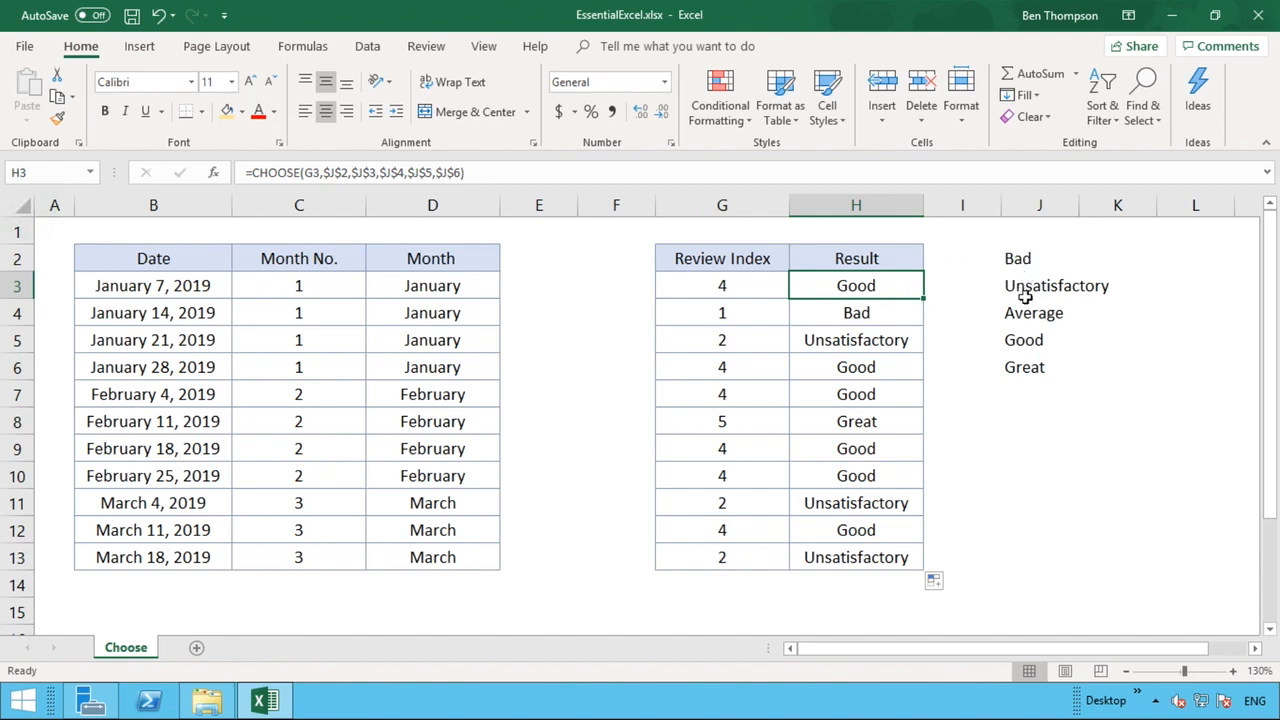
left_click(876, 452)
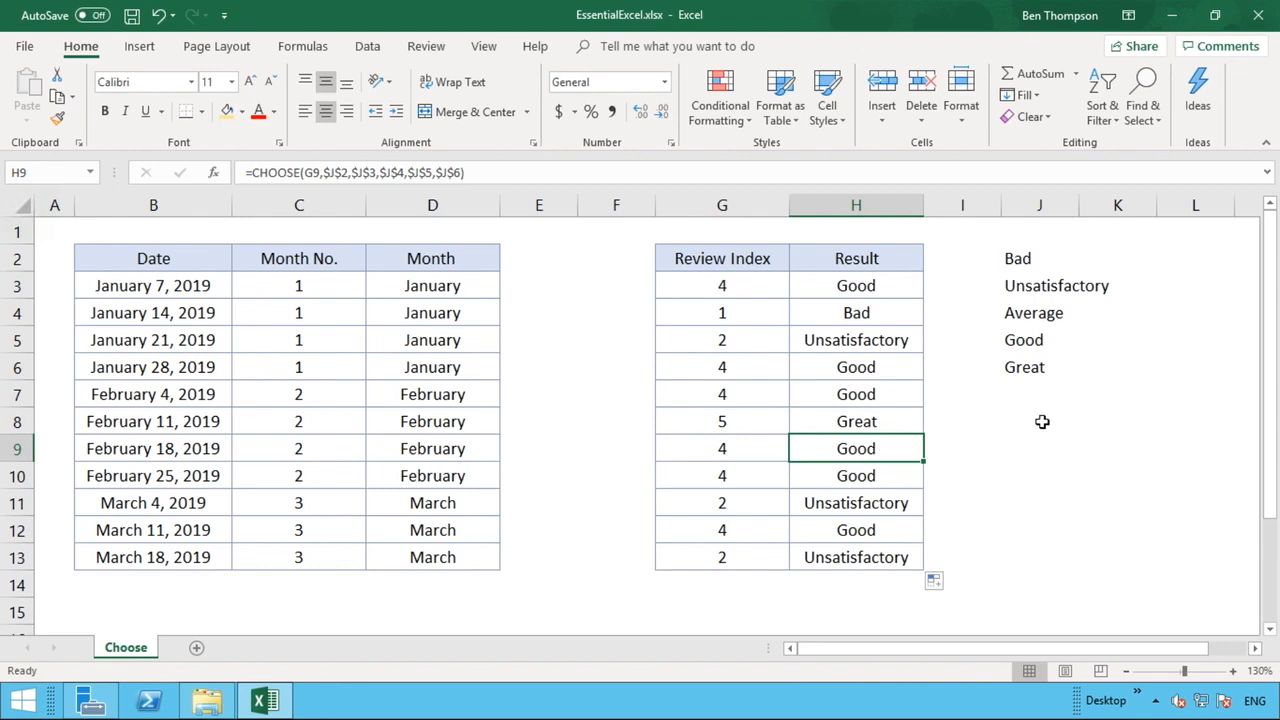
left_click_drag(1042, 420, 1068, 580)
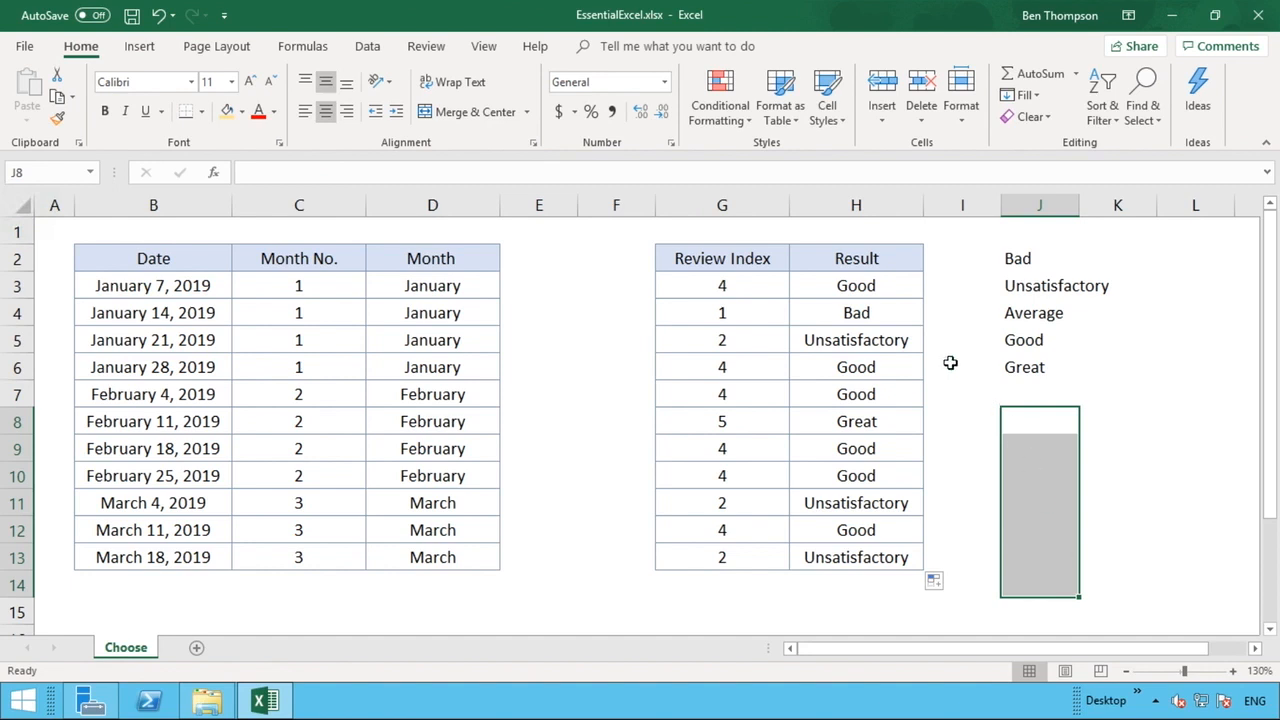
left_click(880, 286)
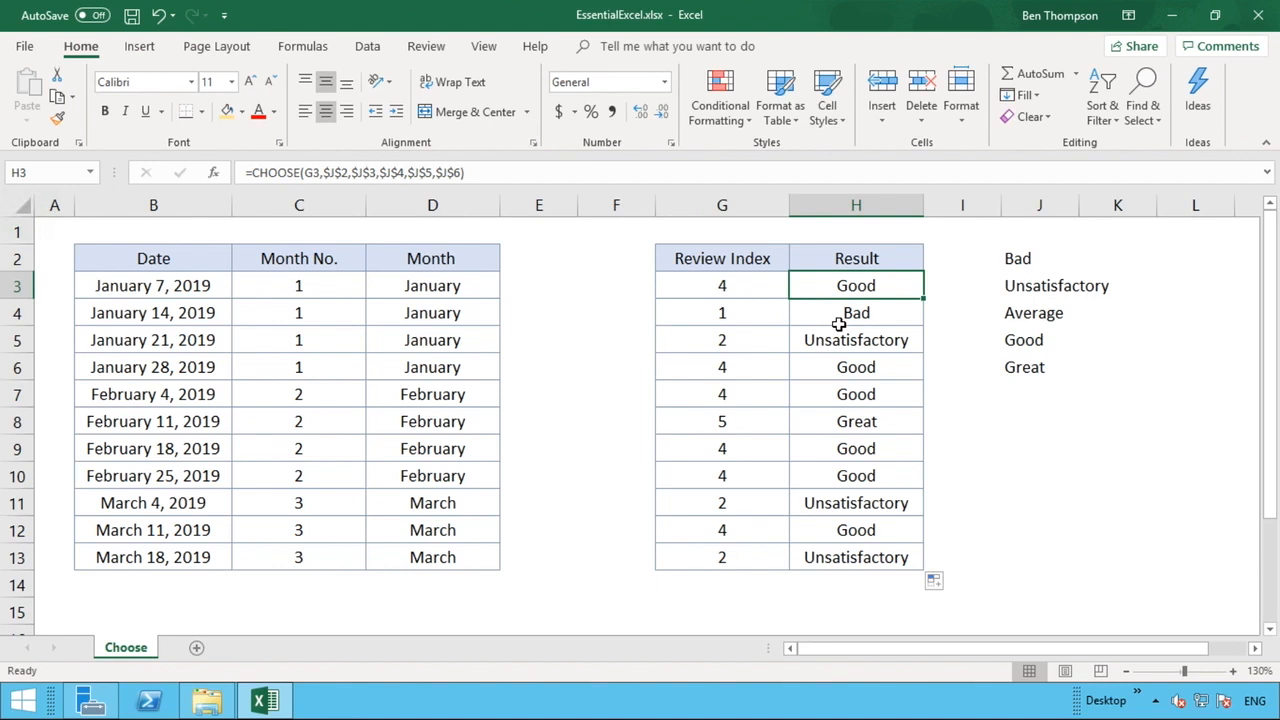
left_click(771, 285)
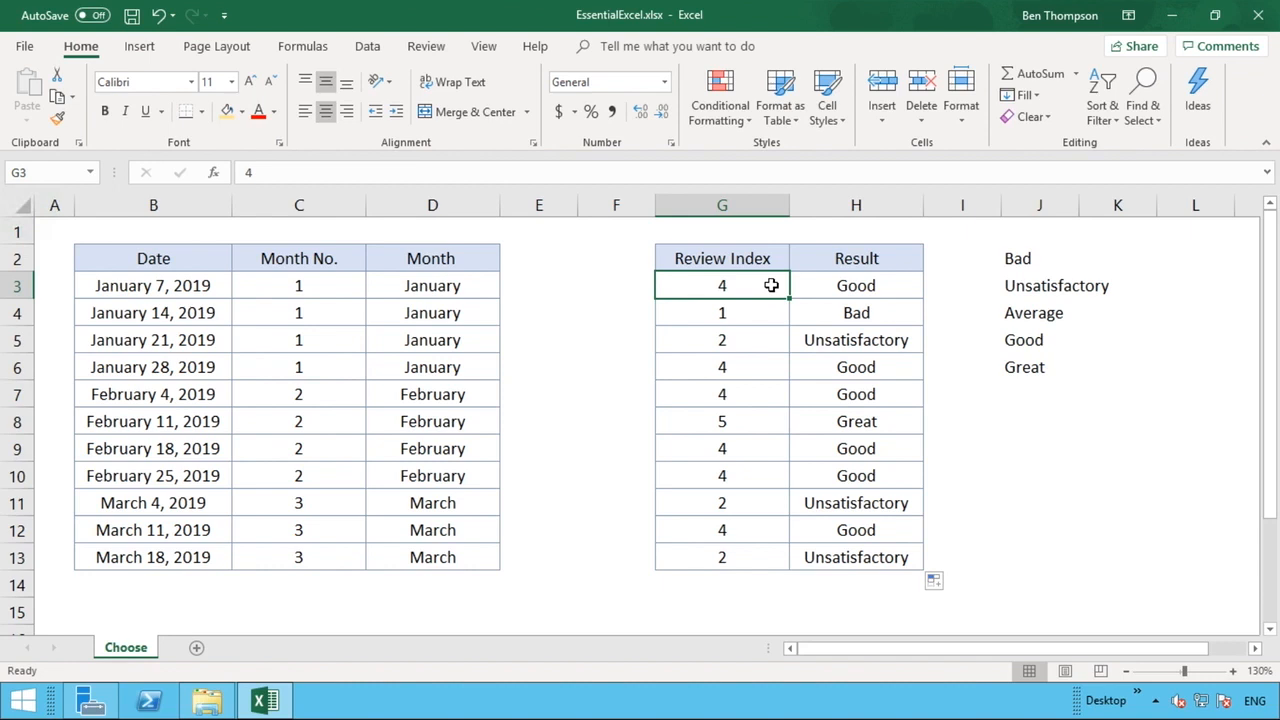
left_click(838, 285)
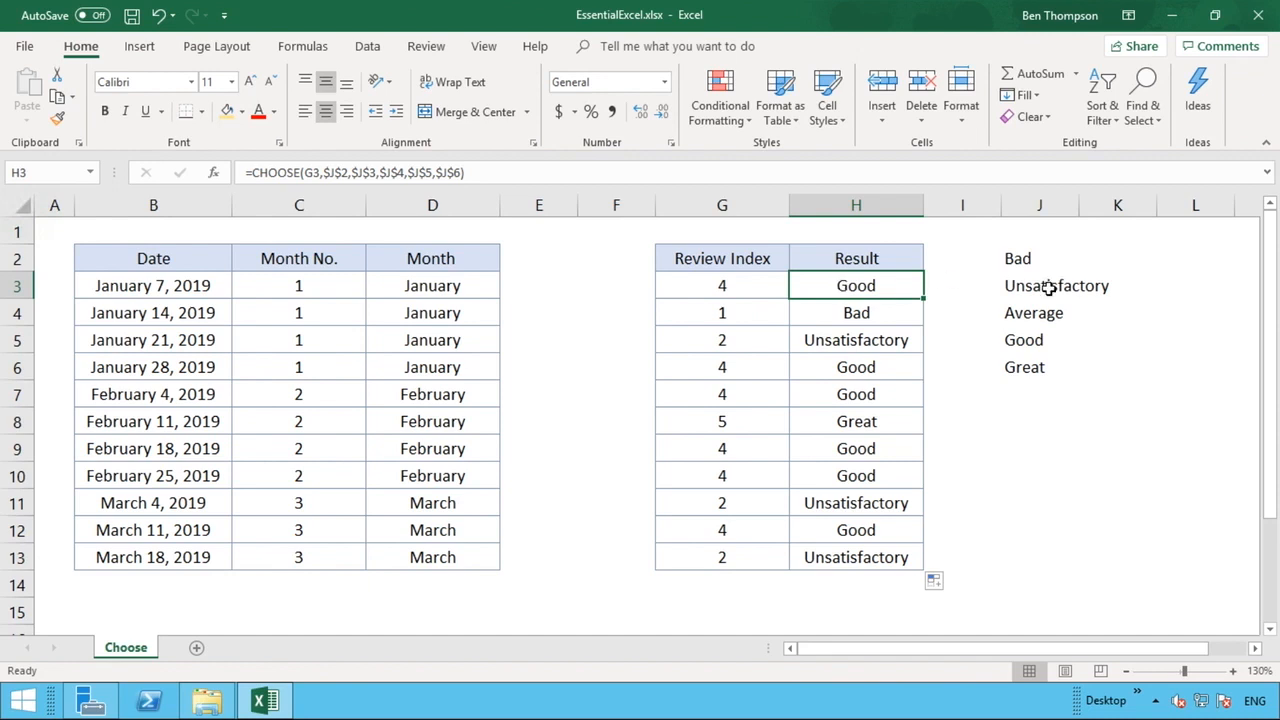
Step: Change the fifth result label in J6 to Amazing, then select H8 to check the result for review index 5
left_click(1040, 370)
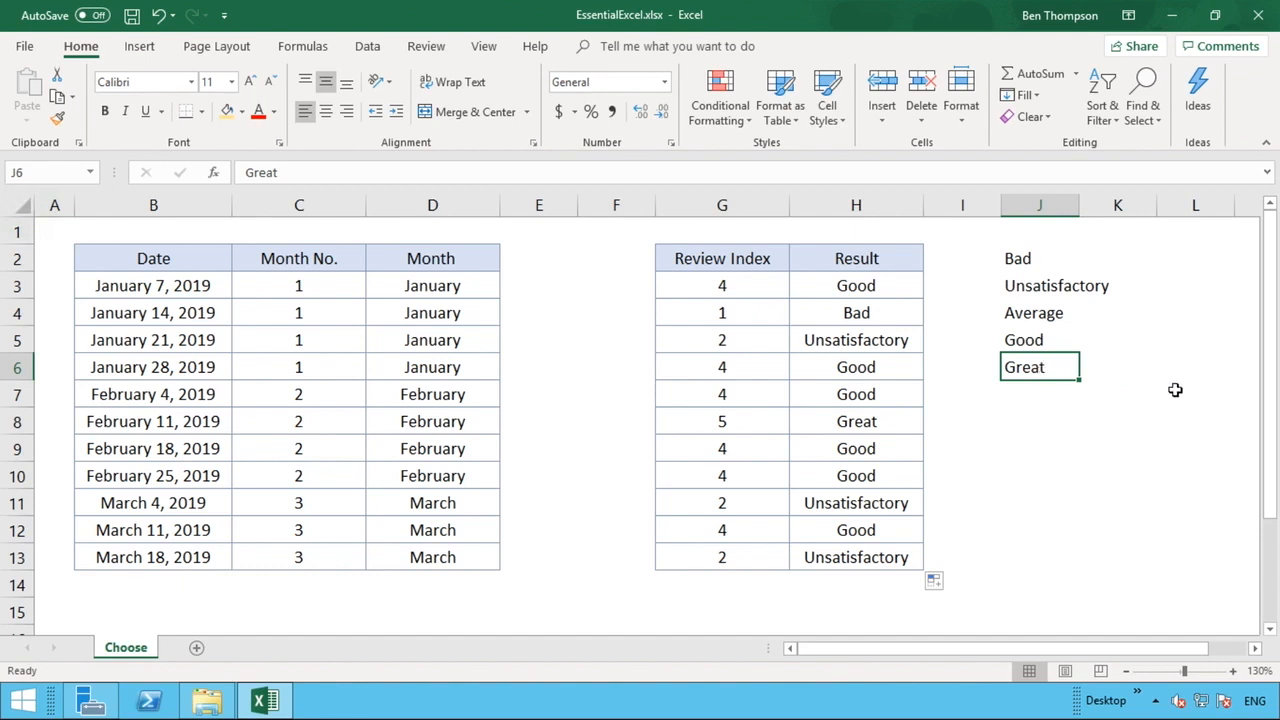
type("Amazing")
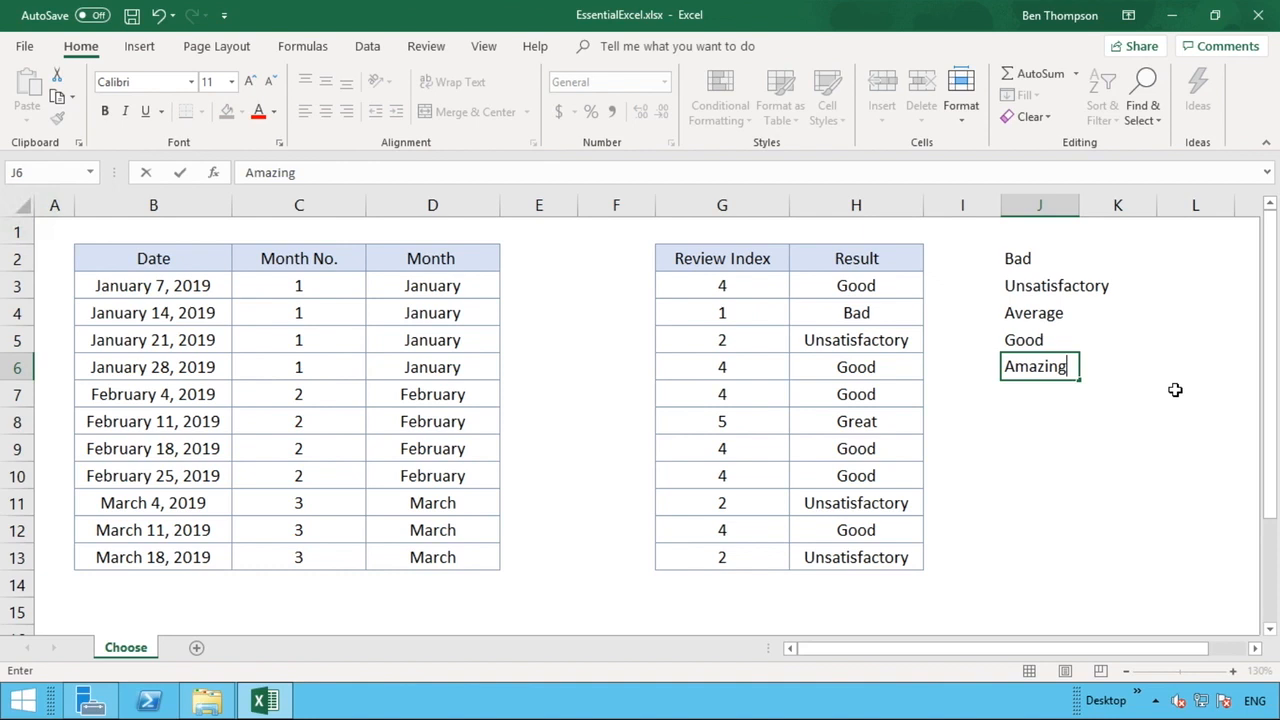
key("Return")
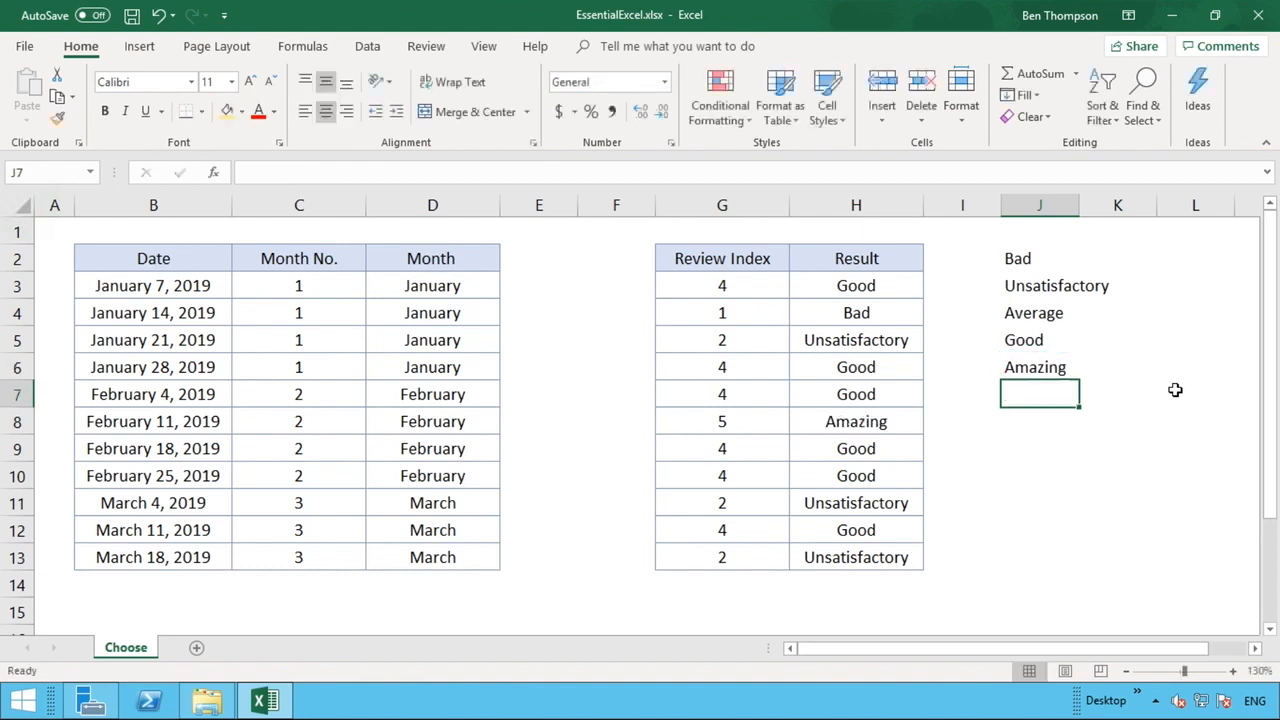
left_click(911, 418)
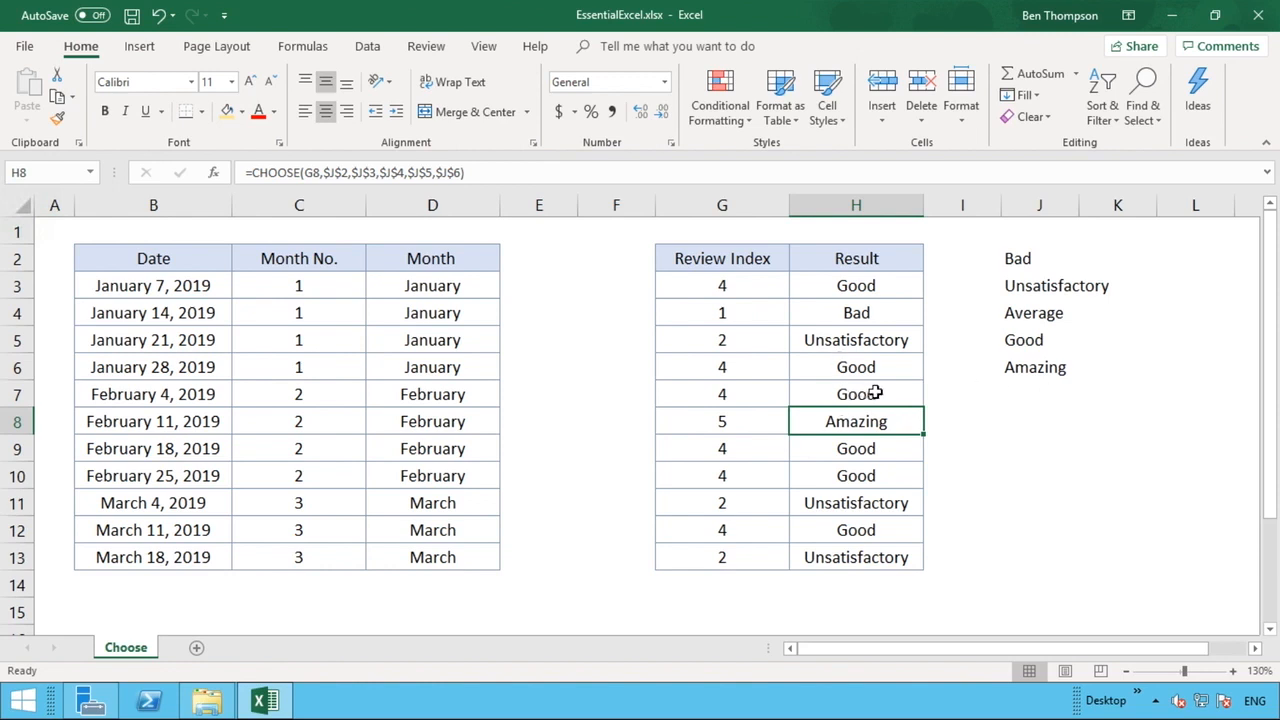
Step: Change the fourth result label in J5 to Very Good
left_click(1035, 334)
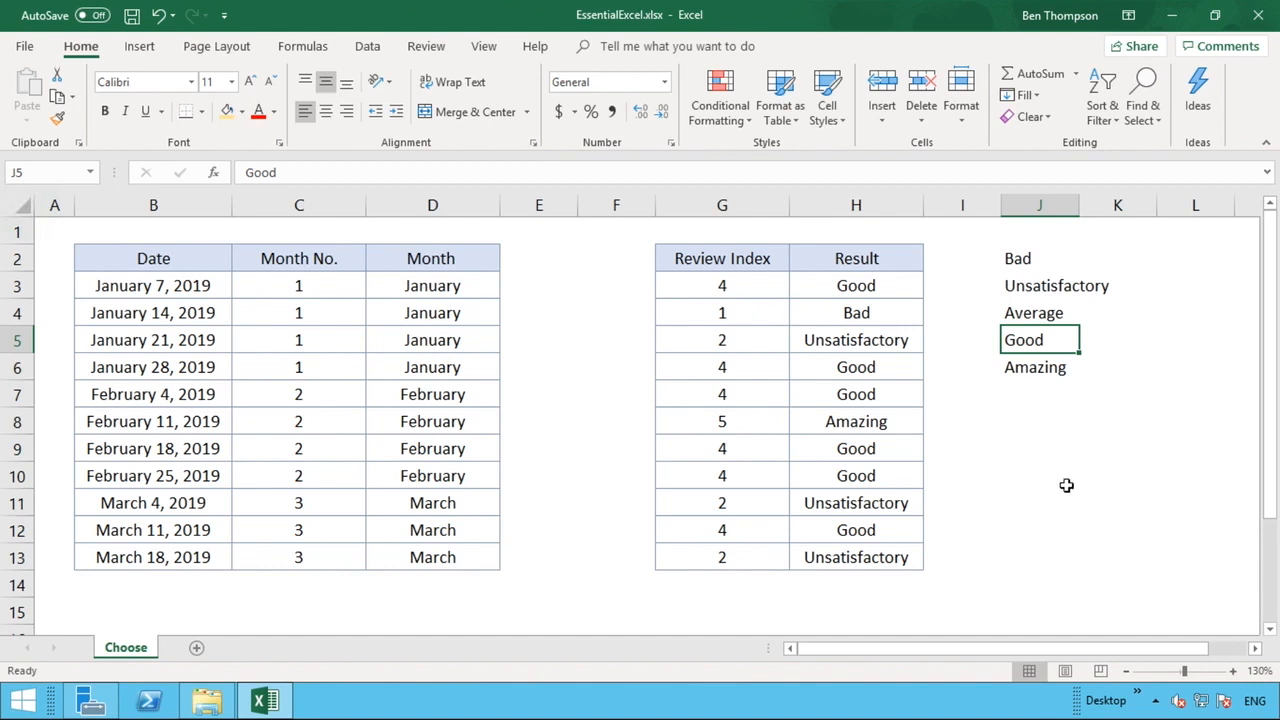
type("Very Good")
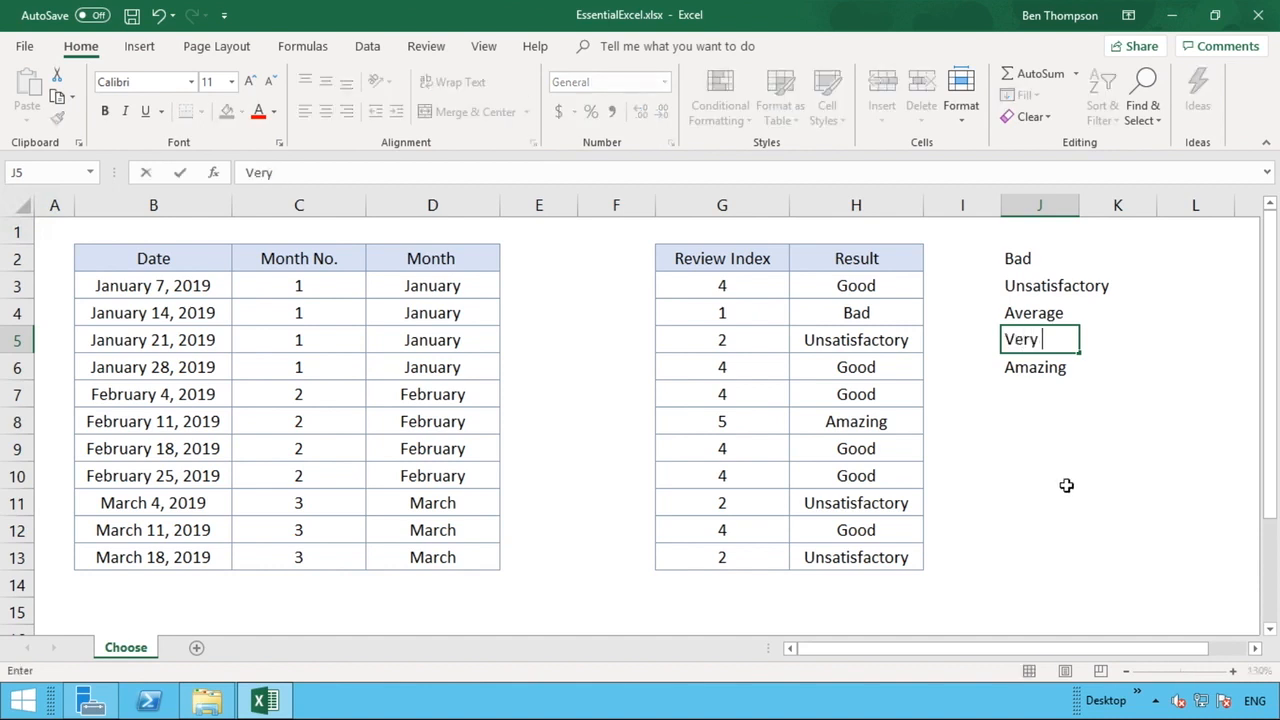
key("Return")
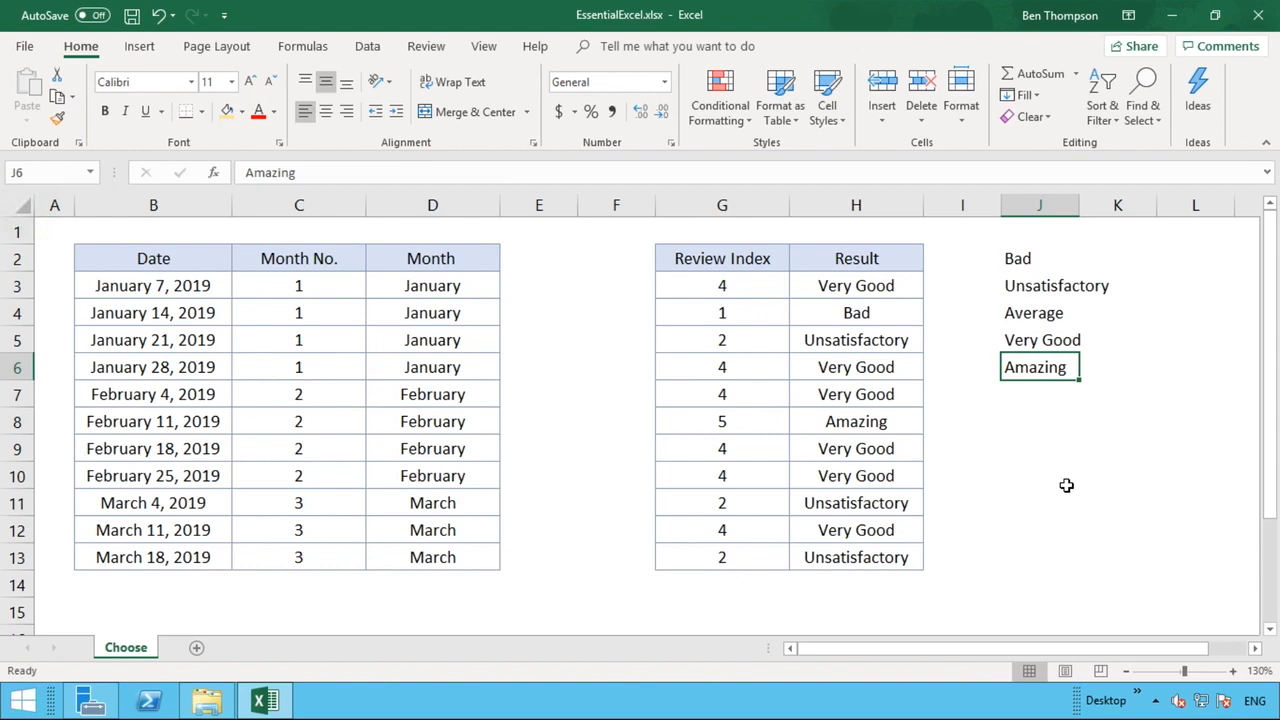
left_click_drag(1050, 258, 1050, 357)
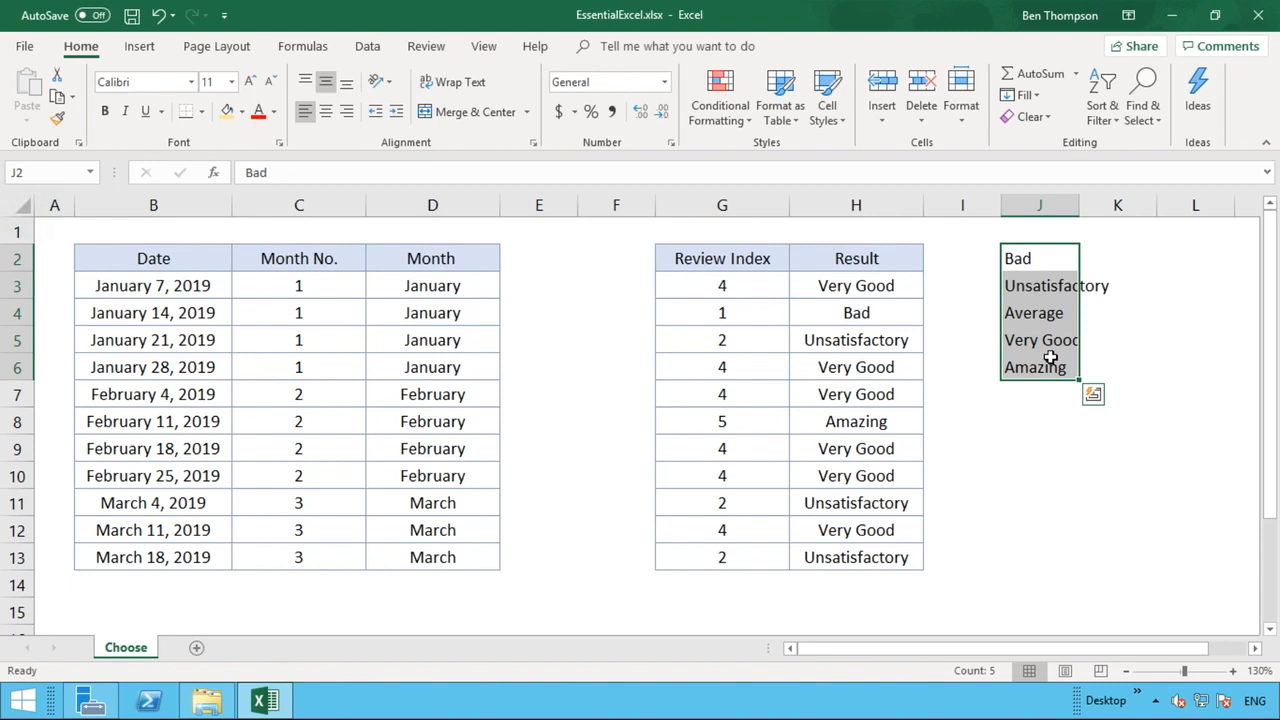
left_click(1049, 358)
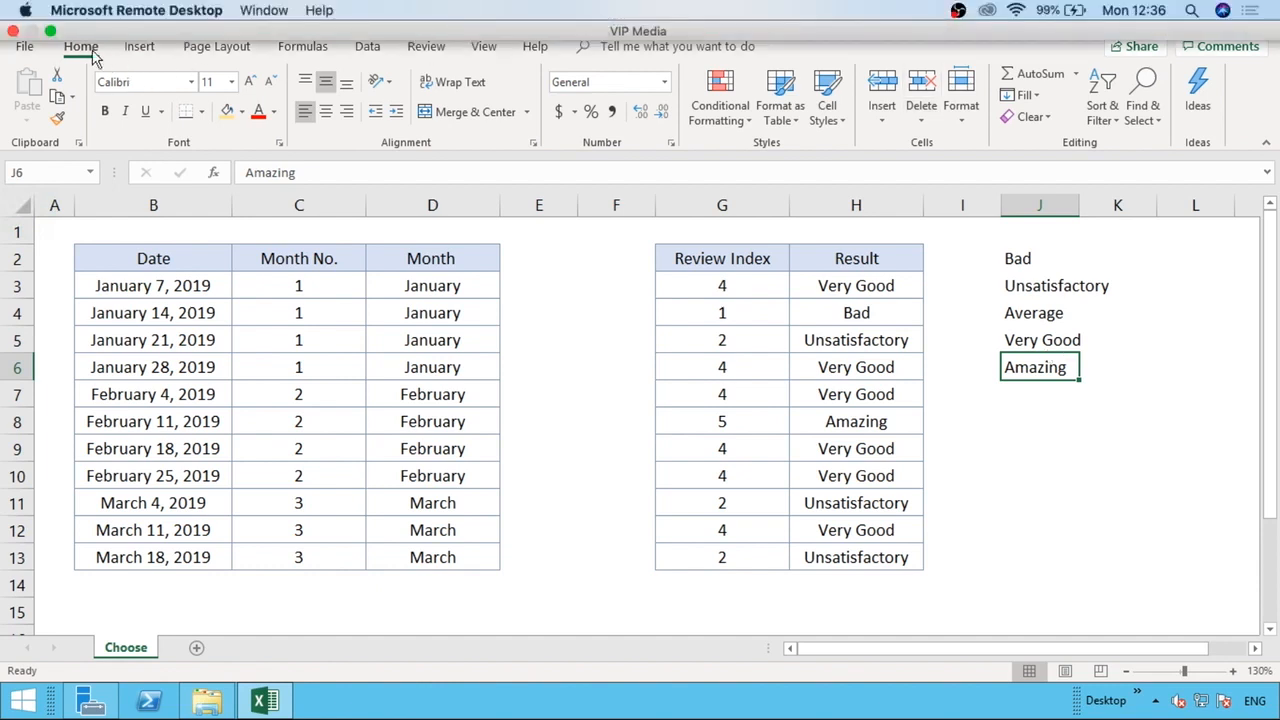
left_click(50, 30)
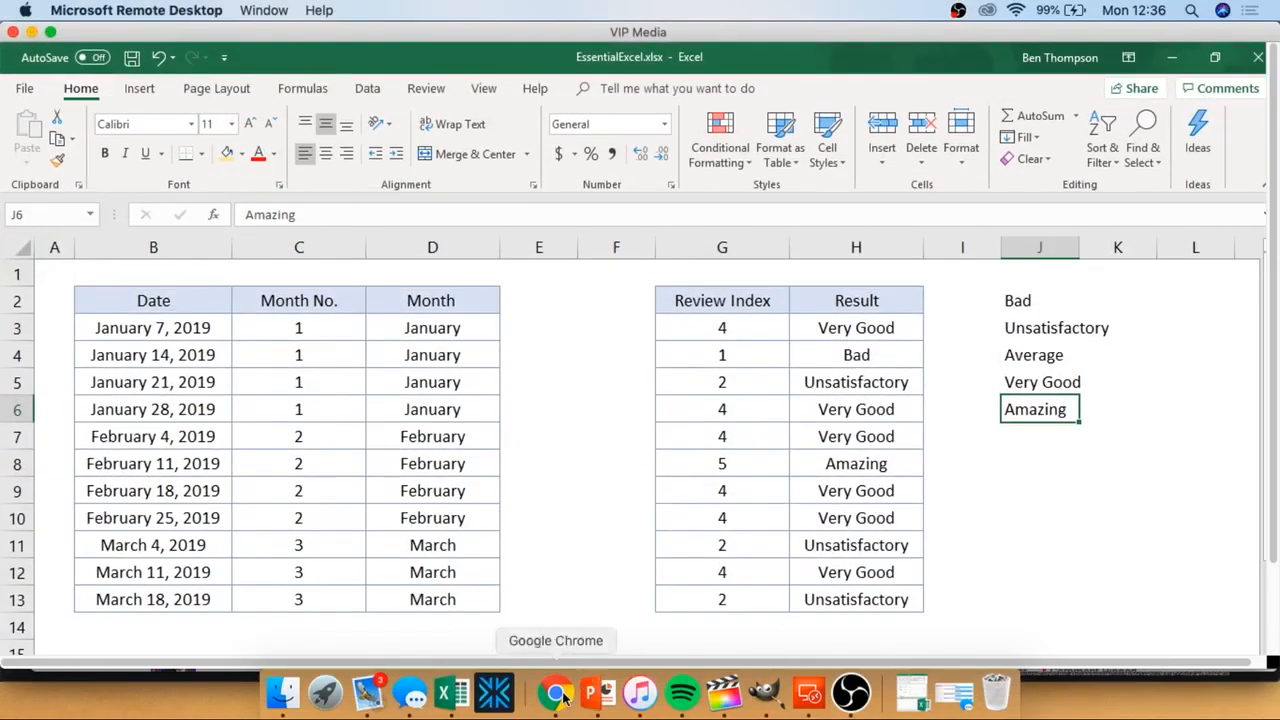
left_click(850, 693)
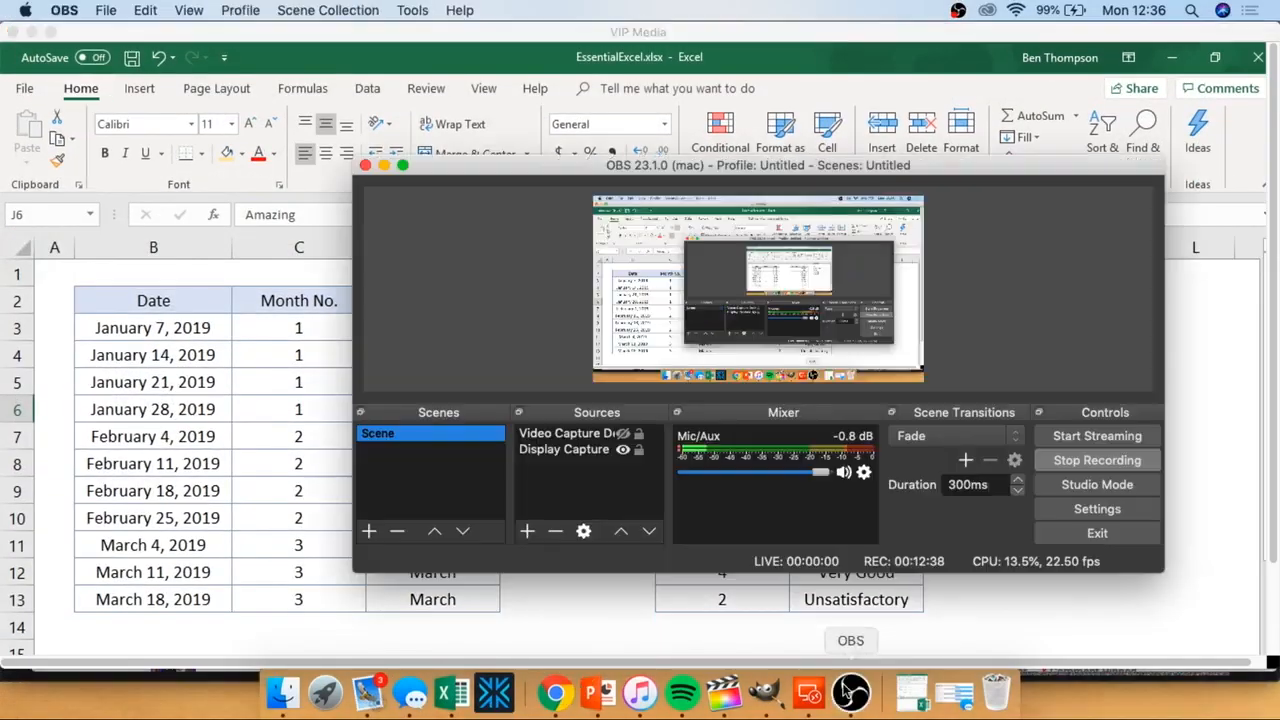
left_click(1076, 464)
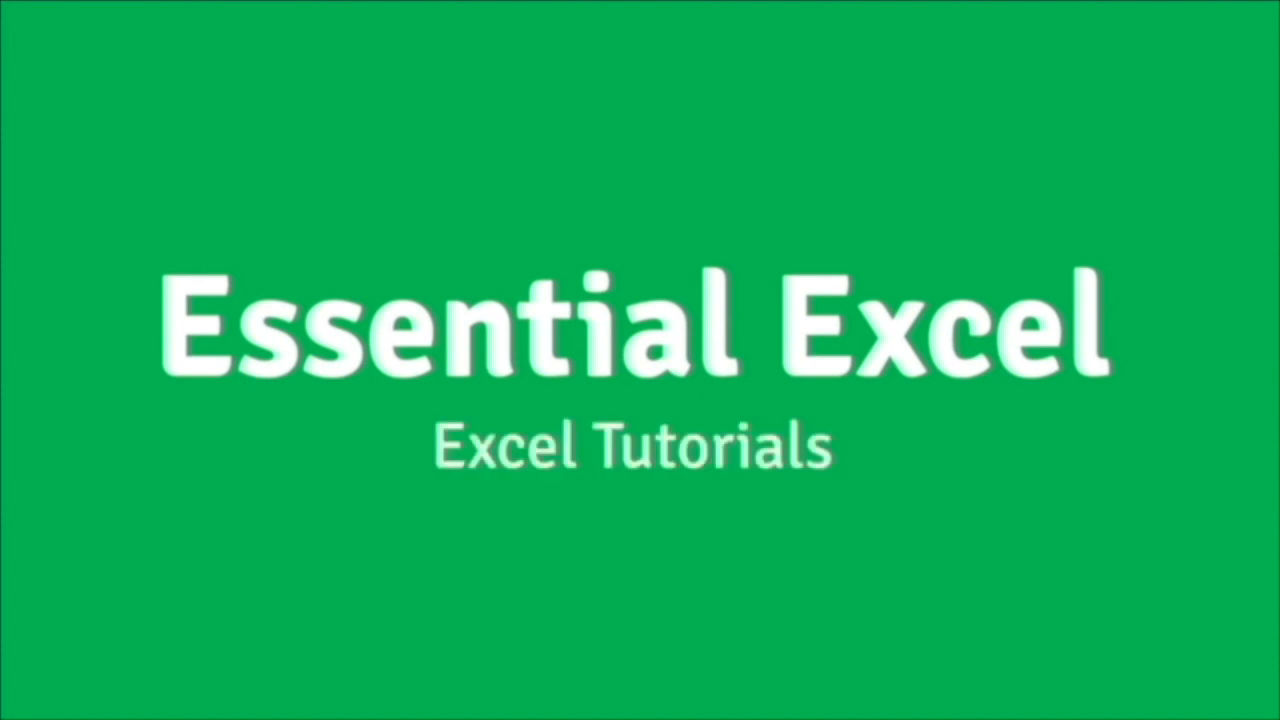